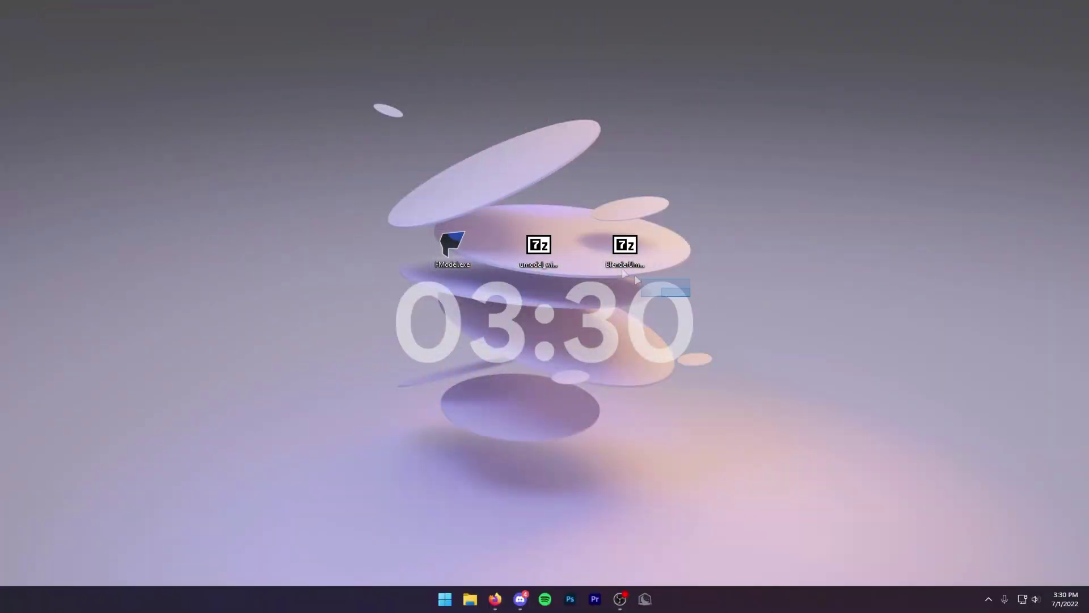
- Install BlenderUmap-win-x64.zip as an add-on, enable 'Add Mesh: BlenderUmap', and close Preferences
{"action": "left_click_drag", "start_coordinate": [696, 297], "coordinate": [408, 201]}
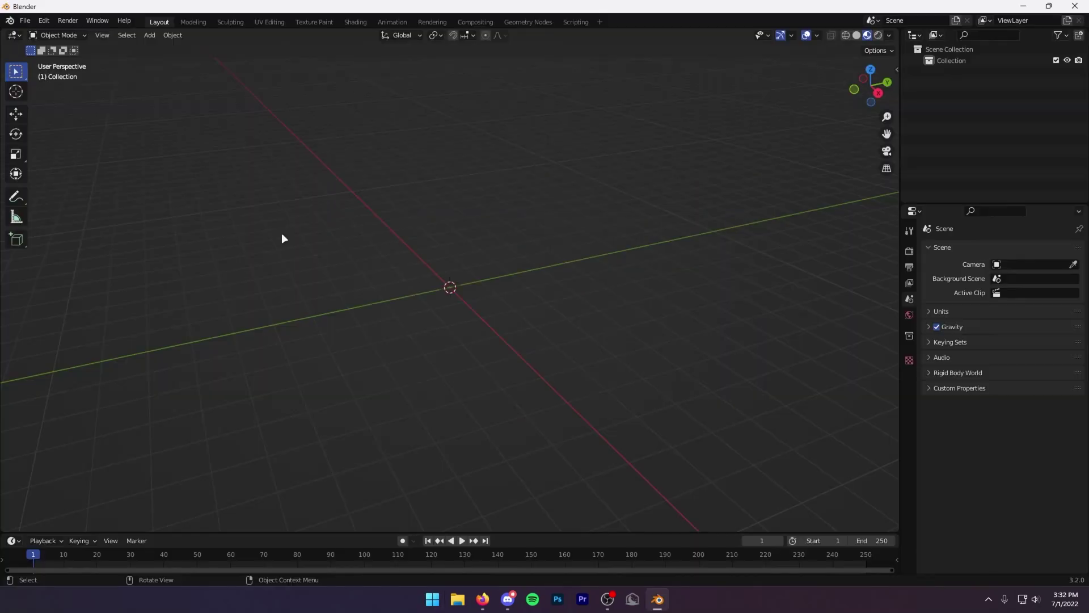
{"action": "left_click", "coordinate": [44, 21]}
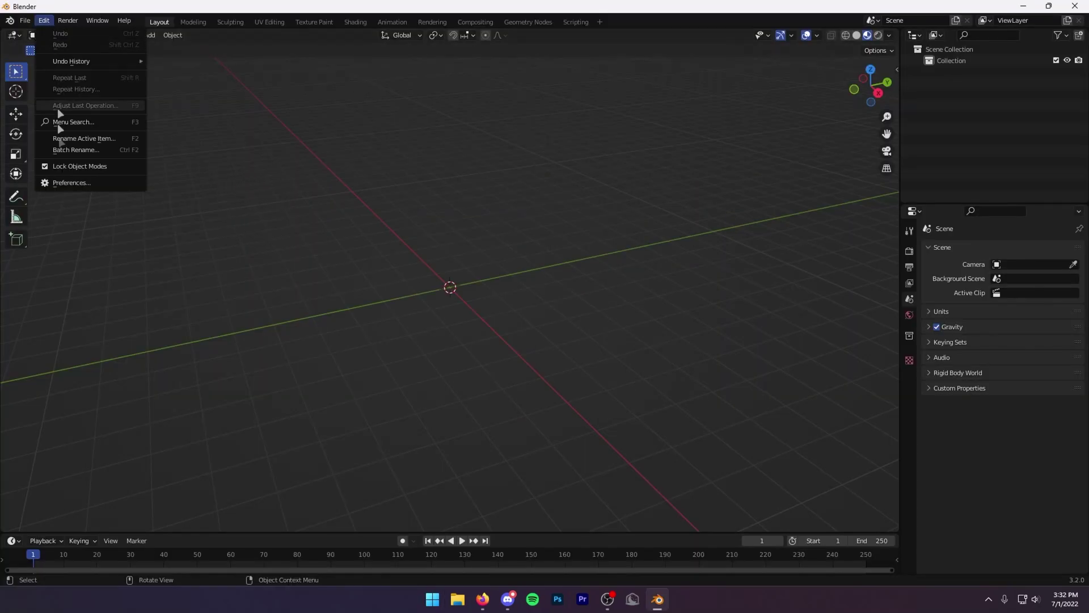
{"action": "left_click", "coordinate": [70, 183]}
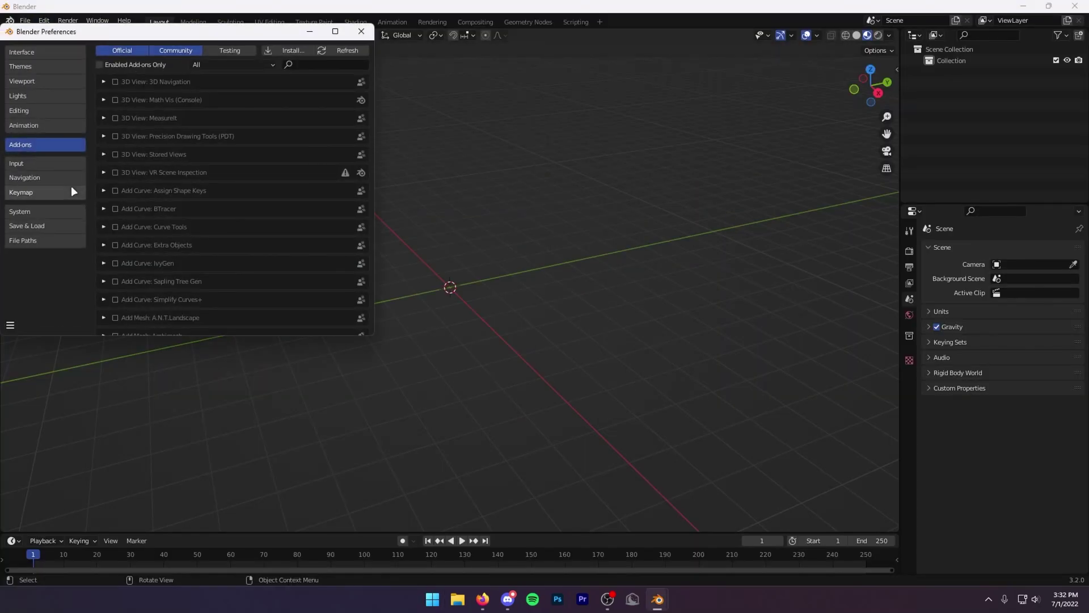
{"action": "left_click", "coordinate": [288, 50]}
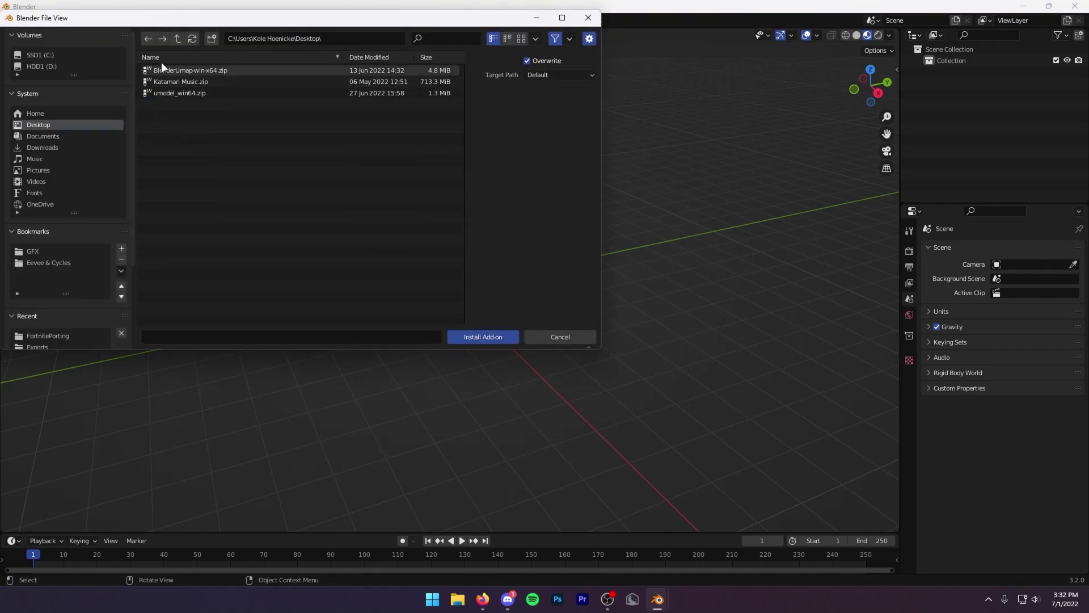
{"action": "left_click", "coordinate": [162, 68]}
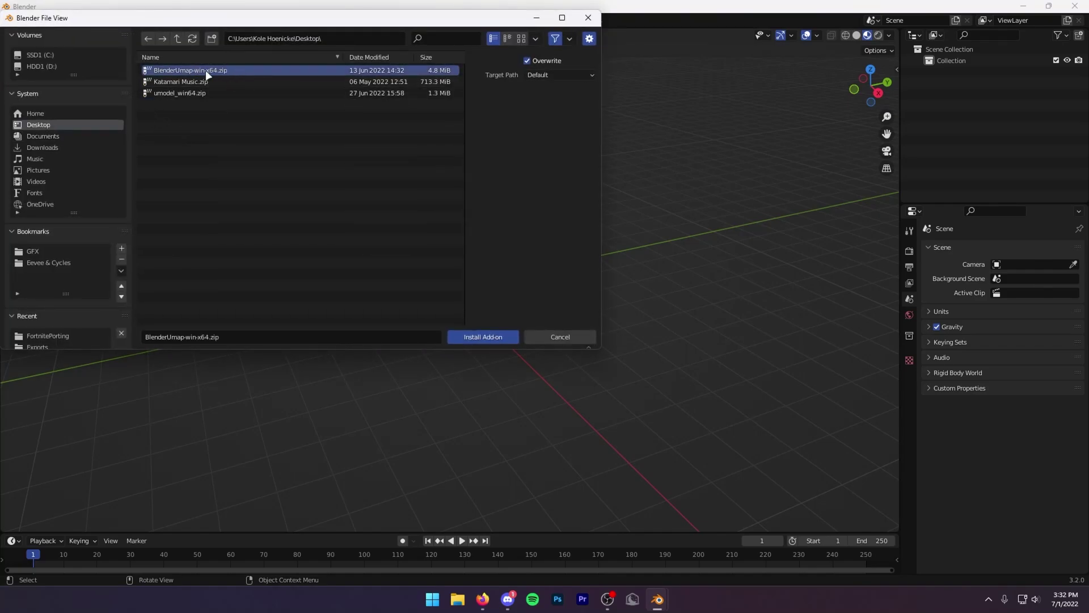
{"action": "left_click", "coordinate": [494, 336]}
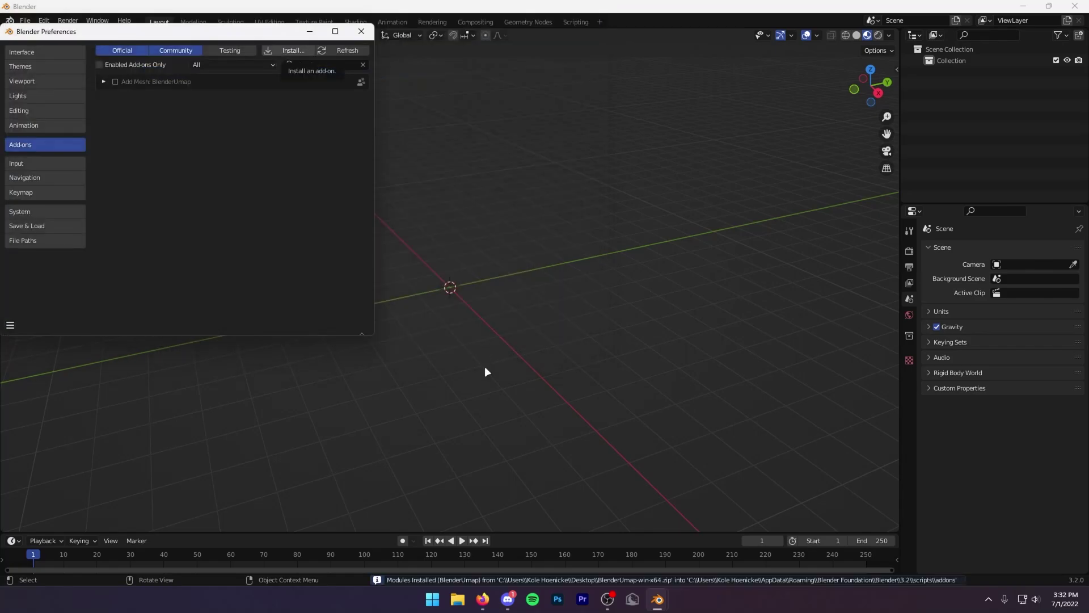
{"action": "left_click", "coordinate": [116, 82]}
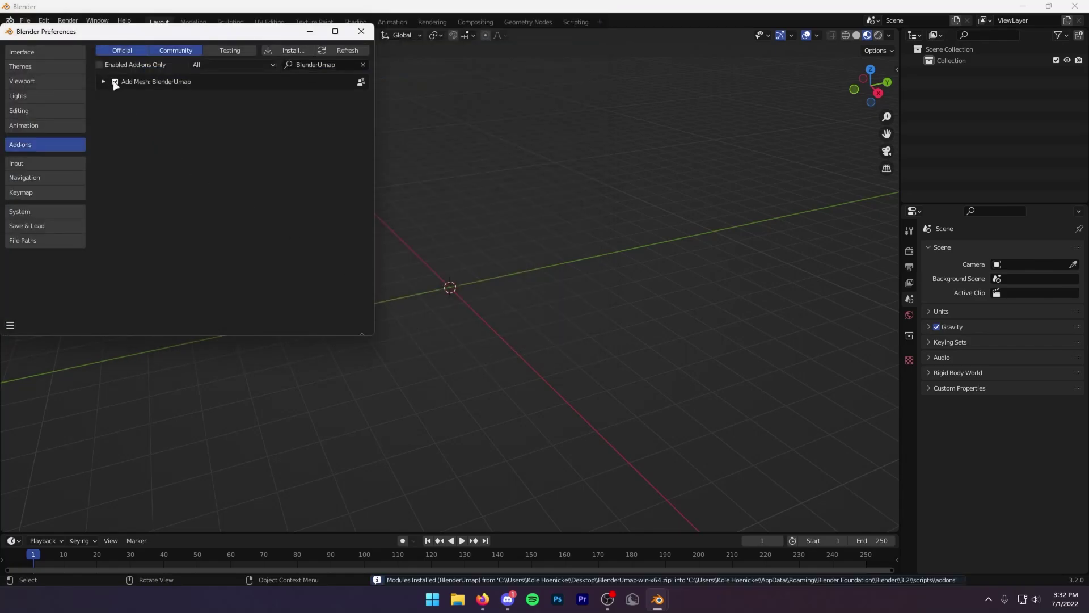
{"action": "left_click", "coordinate": [358, 33]}
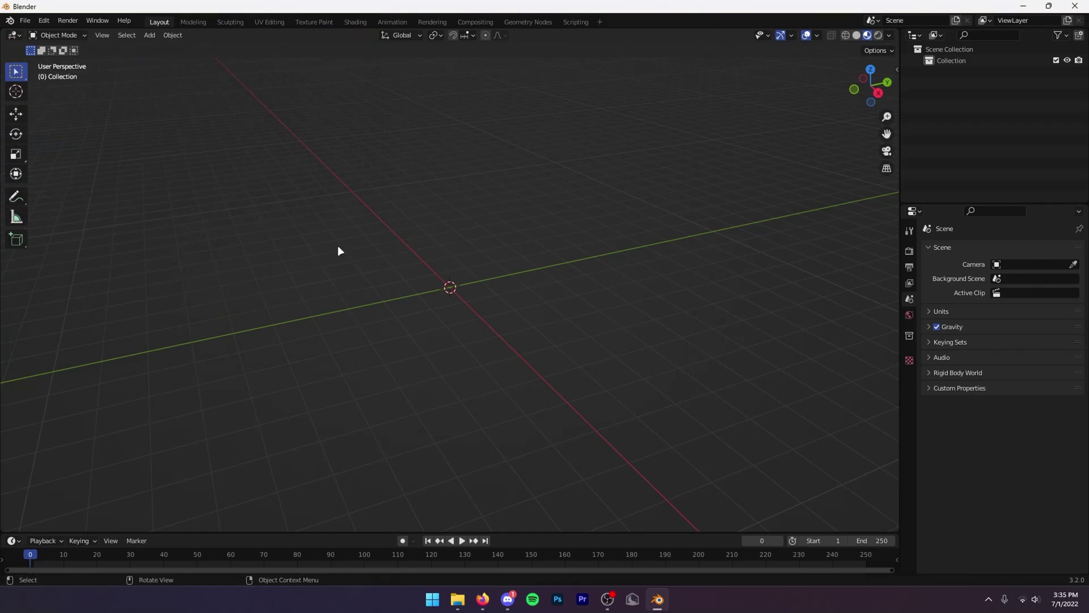
- Show the BlenderUmap sidebar panel and browse for the game path into C:\Program Files
{"action": "key", "text": "n"}
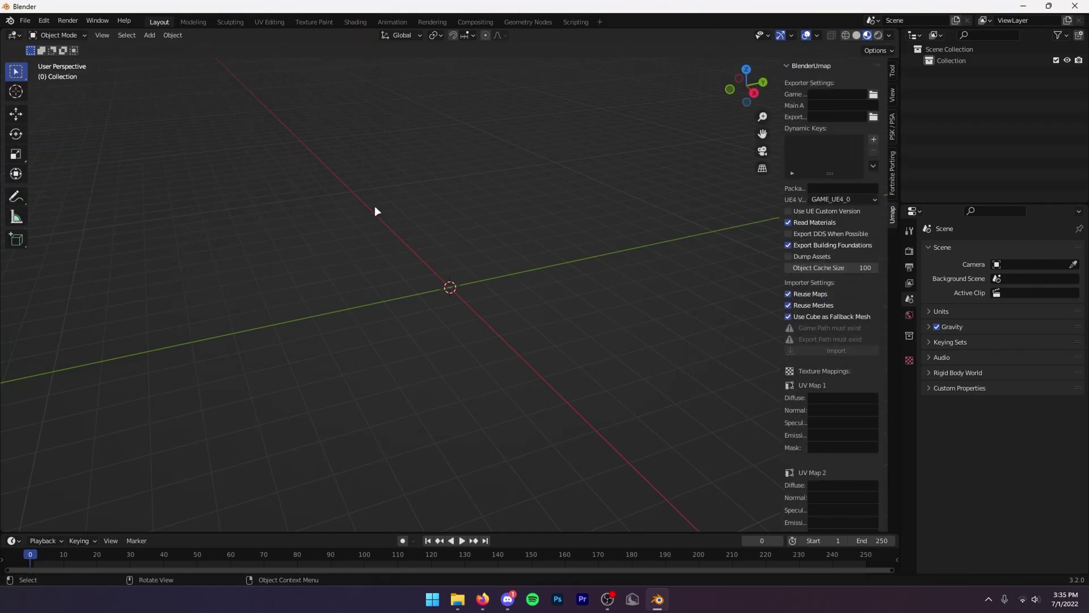
{"action": "left_click", "coordinate": [812, 94]}
{"action": "left_click", "coordinate": [873, 95]}
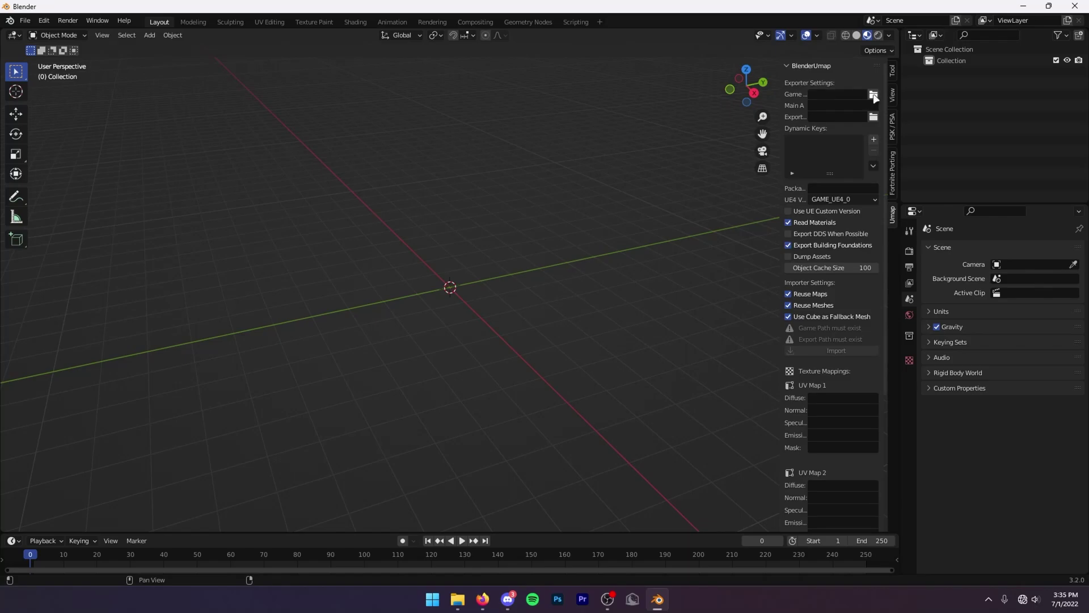
{"action": "left_click", "coordinate": [873, 95]}
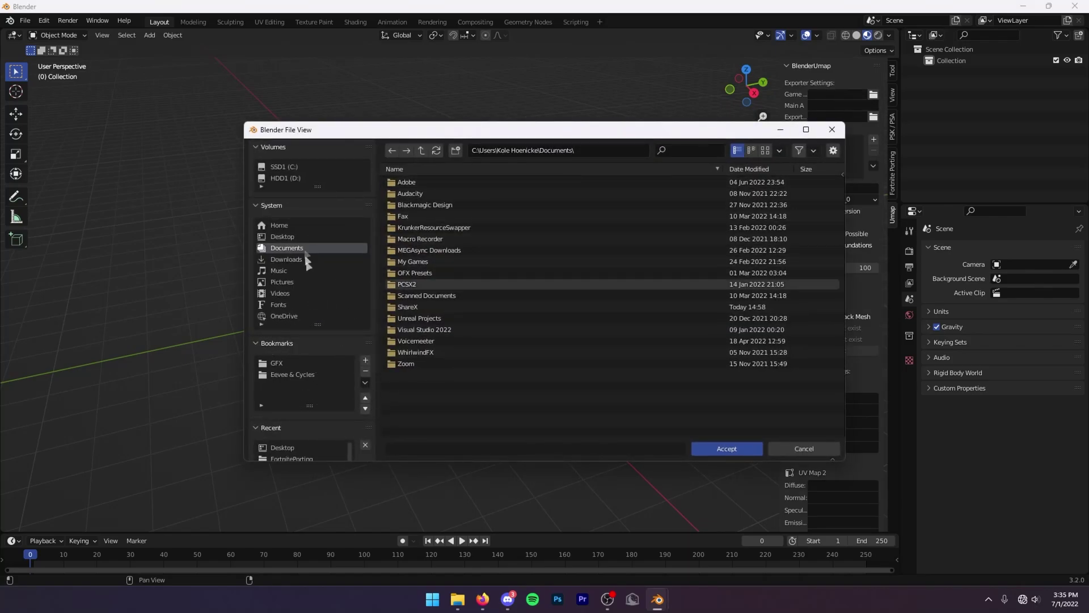
{"action": "left_click", "coordinate": [284, 166]}
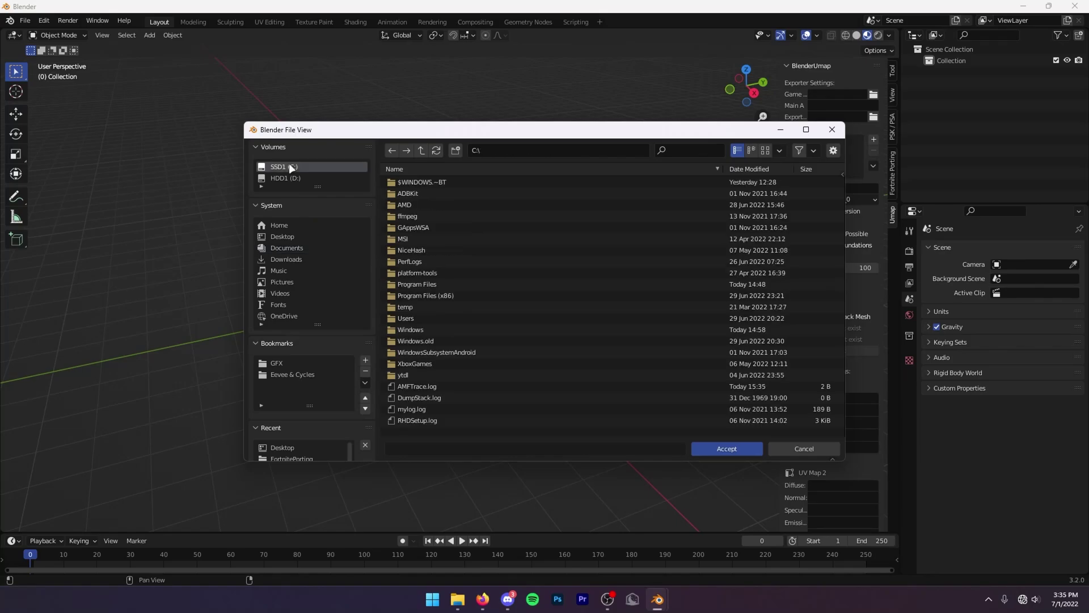
{"action": "double_click", "coordinate": [430, 283]}
- Set the game path to Epic Games\Fortnite\FortniteGame\Content\Paks
{"action": "left_click", "coordinate": [422, 308]}
{"action": "double_click", "coordinate": [423, 308]}
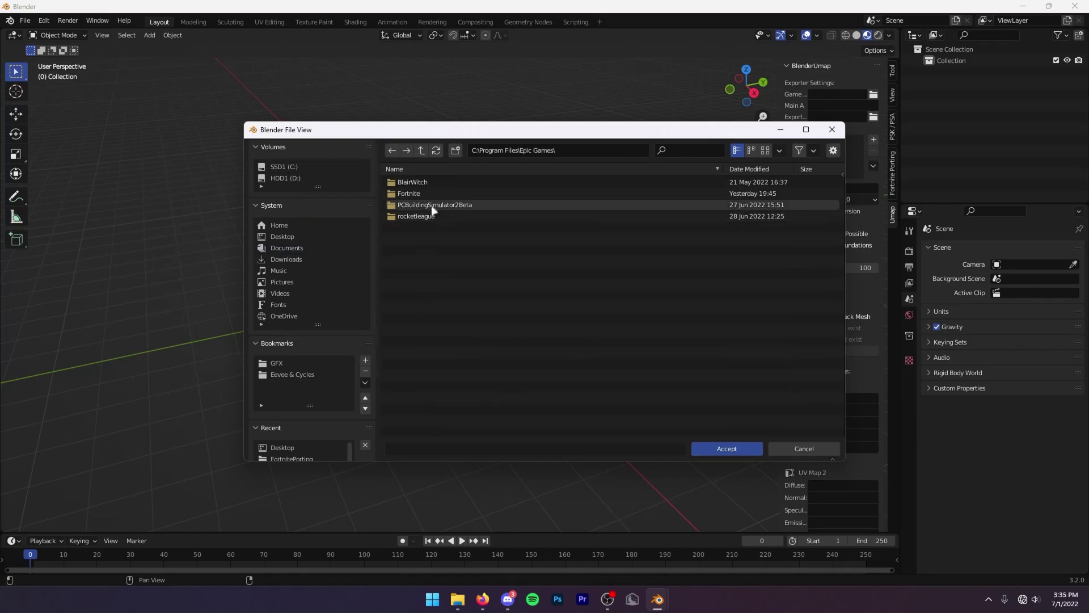
{"action": "double_click", "coordinate": [431, 192]}
{"action": "double_click", "coordinate": [420, 214]}
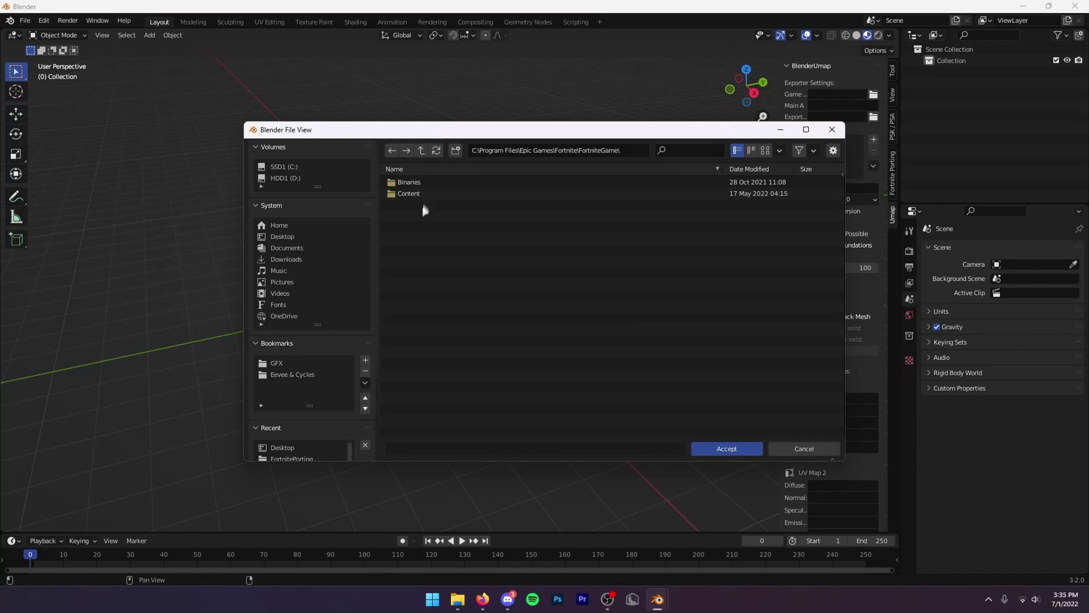
{"action": "double_click", "coordinate": [424, 193]}
{"action": "double_click", "coordinate": [413, 214]}
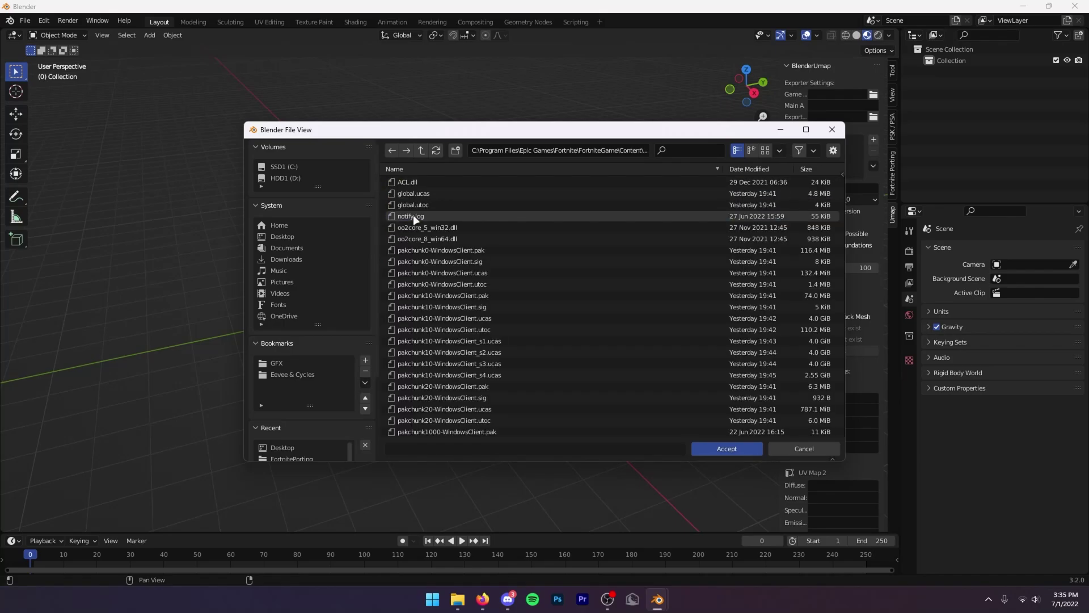
{"action": "left_click", "coordinate": [708, 449]}
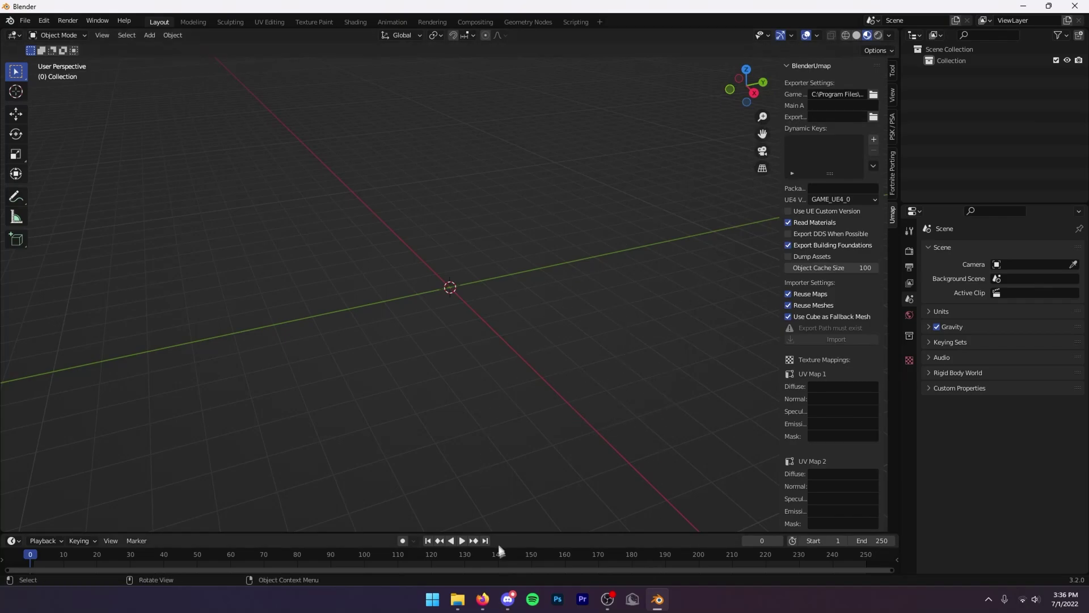
- Select the June 21 v21.10 AES key in Discord's keys channel
{"action": "left_click", "coordinate": [508, 599]}
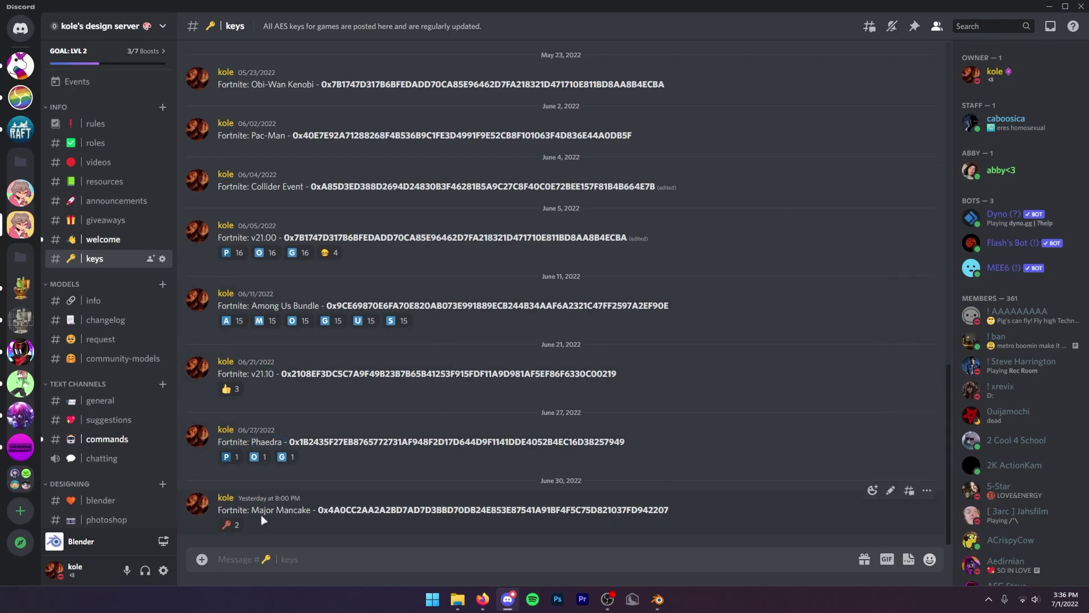
{"action": "left_click_drag", "start_coordinate": [259, 509], "coordinate": [292, 508]}
{"action": "left_click_drag", "start_coordinate": [278, 374], "coordinate": [617, 374]}
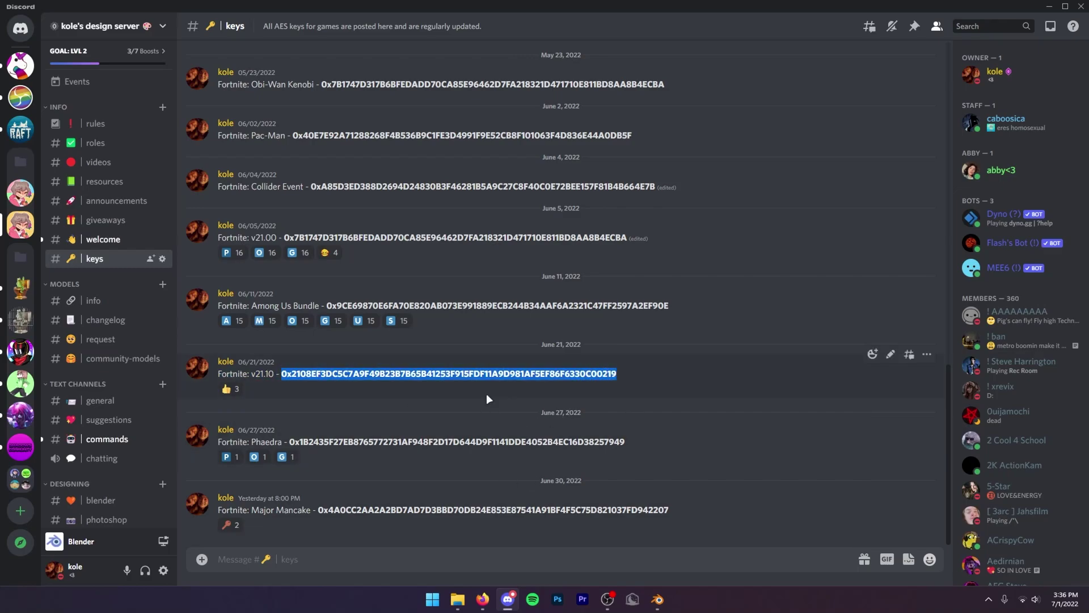
- Paste the copied AES key into BlenderUmap's Main AES field
{"action": "left_click", "coordinate": [657, 599]}
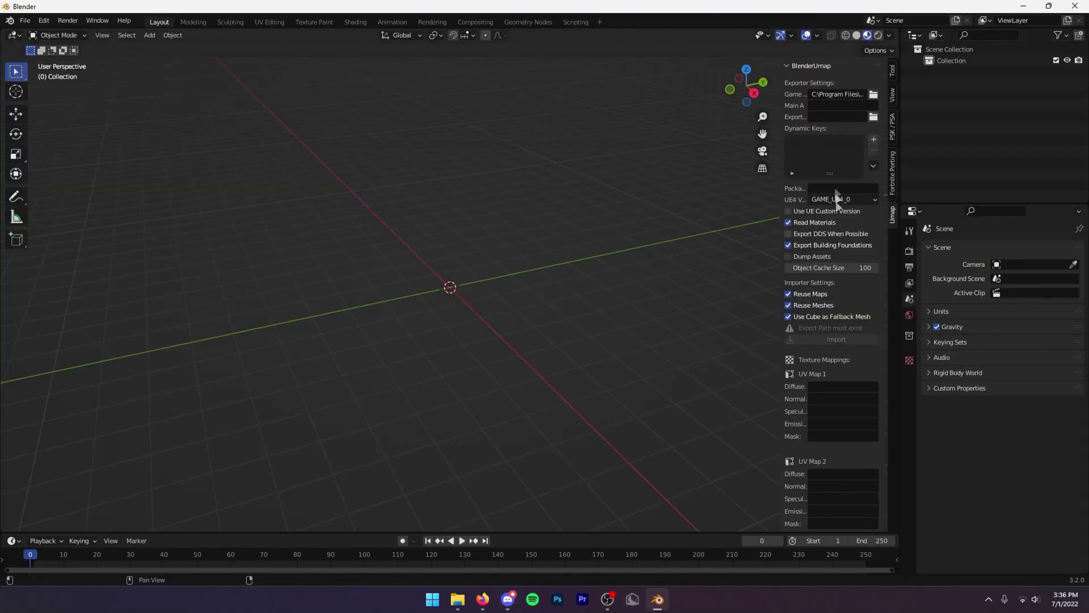
{"action": "left_click", "coordinate": [835, 107]}
{"action": "key", "text": "ctrl+v"}
- Set the export path to the GFX Porting\UMap\UMap Exports folder
{"action": "left_click", "coordinate": [874, 117]}
{"action": "left_click", "coordinate": [291, 362]}
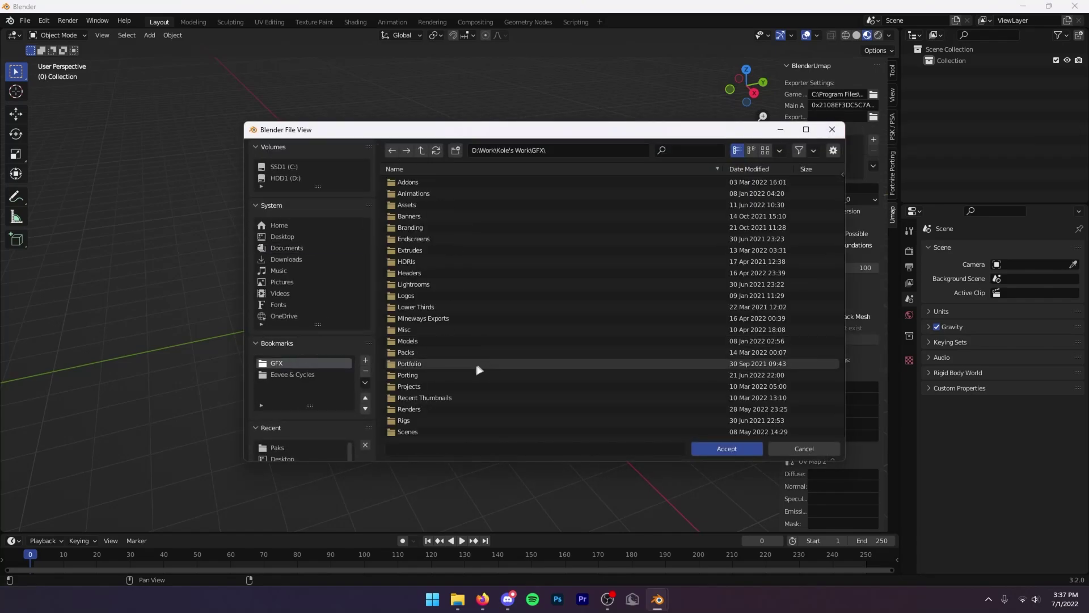
{"action": "left_click", "coordinate": [429, 375]}
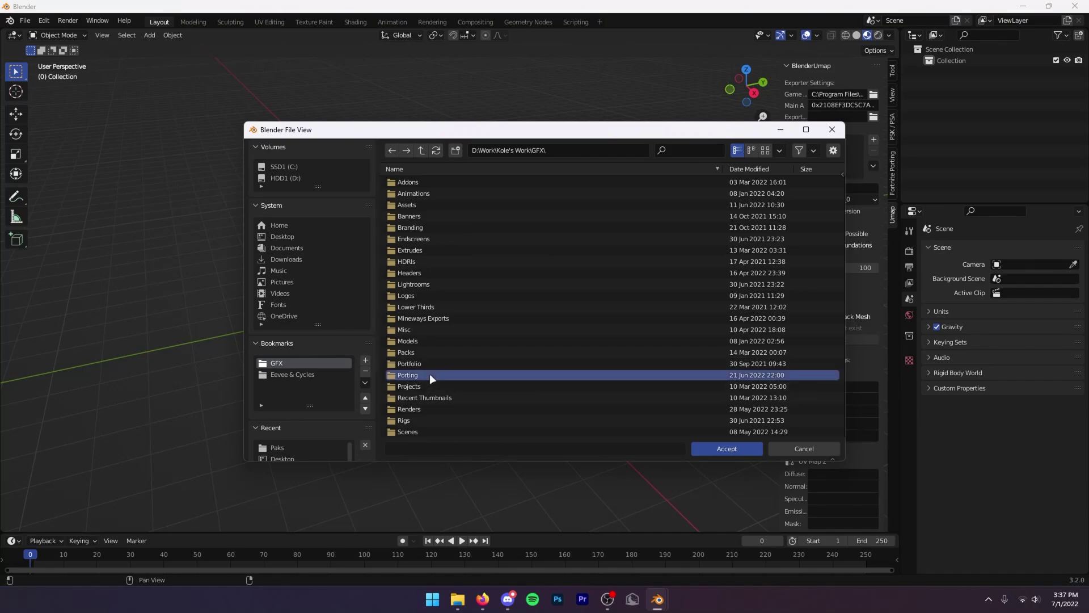
{"action": "double_click", "coordinate": [430, 375]}
{"action": "double_click", "coordinate": [420, 214]}
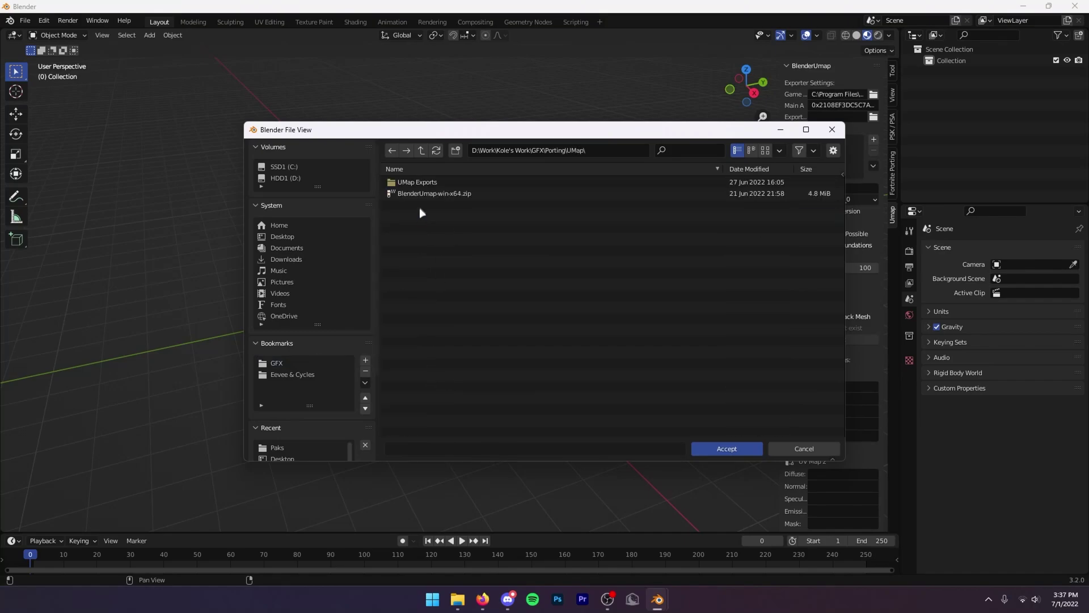
{"action": "double_click", "coordinate": [423, 182]}
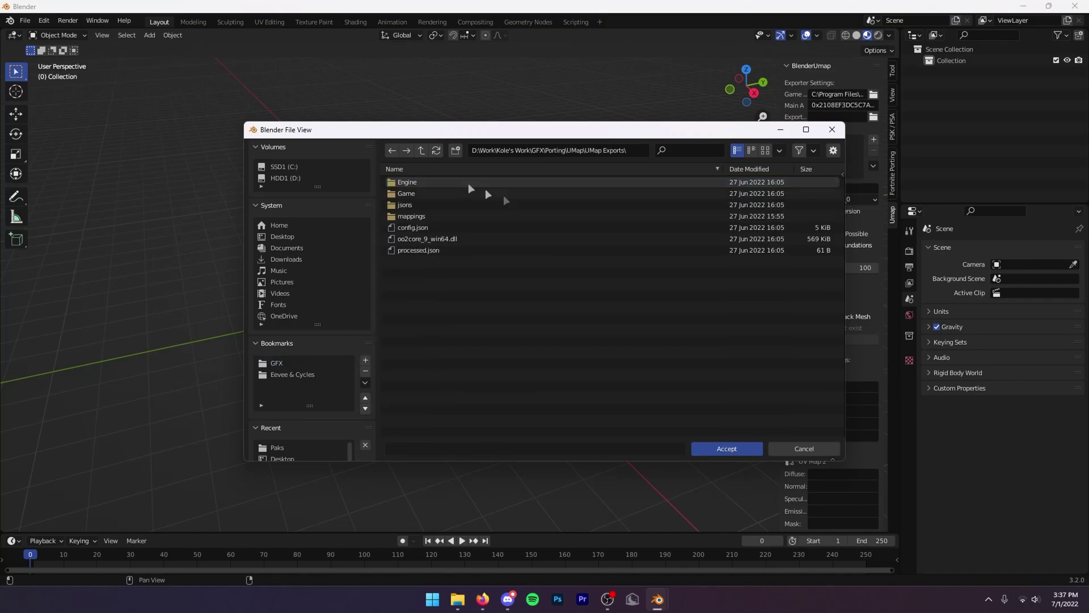
{"action": "left_click", "coordinate": [716, 445]}
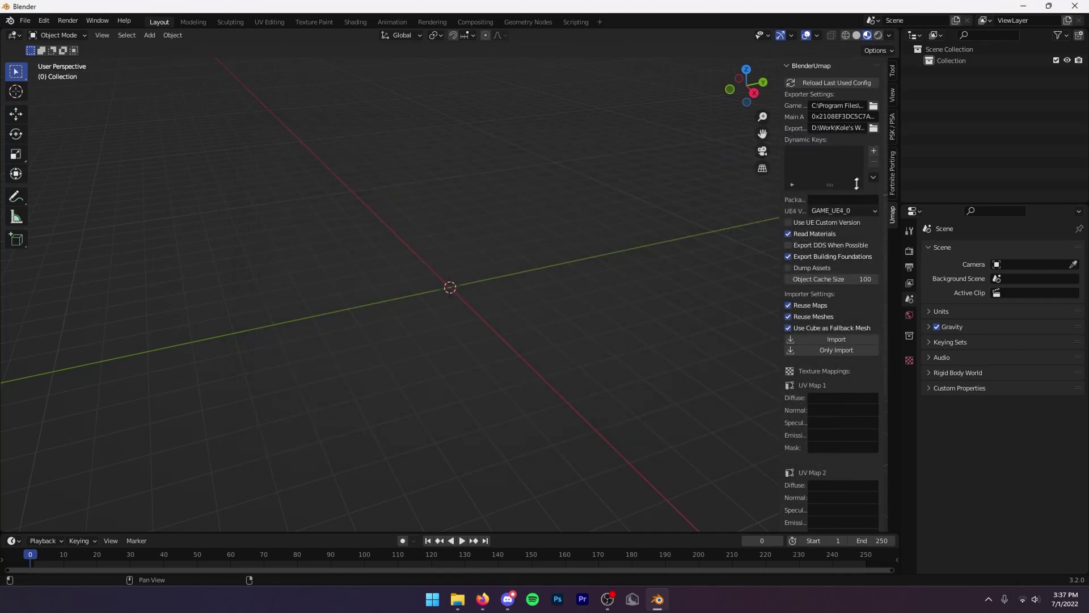
- Fill in the Fortnite AES keys from the Fortnite presets list
{"action": "left_click", "coordinate": [873, 178]}
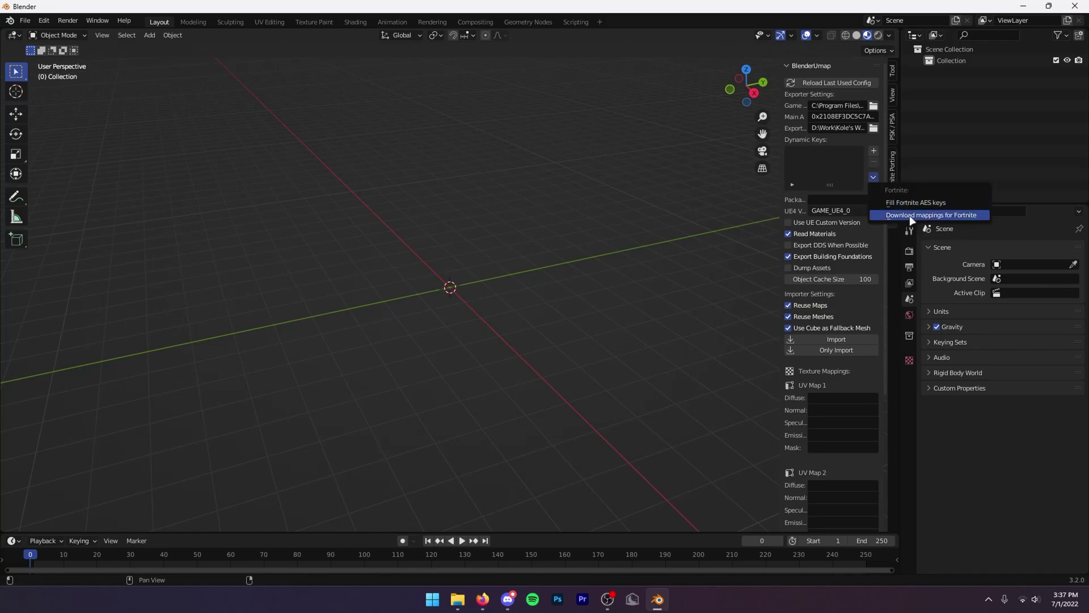
{"action": "left_click", "coordinate": [876, 172]}
{"action": "left_click", "coordinate": [876, 172]}
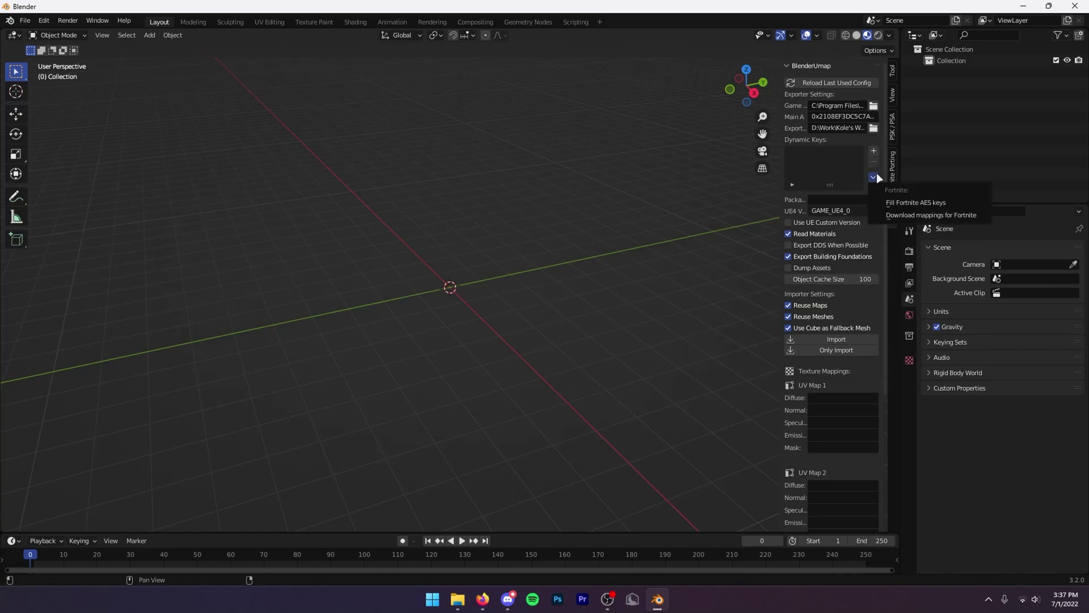
{"action": "left_click", "coordinate": [898, 206]}
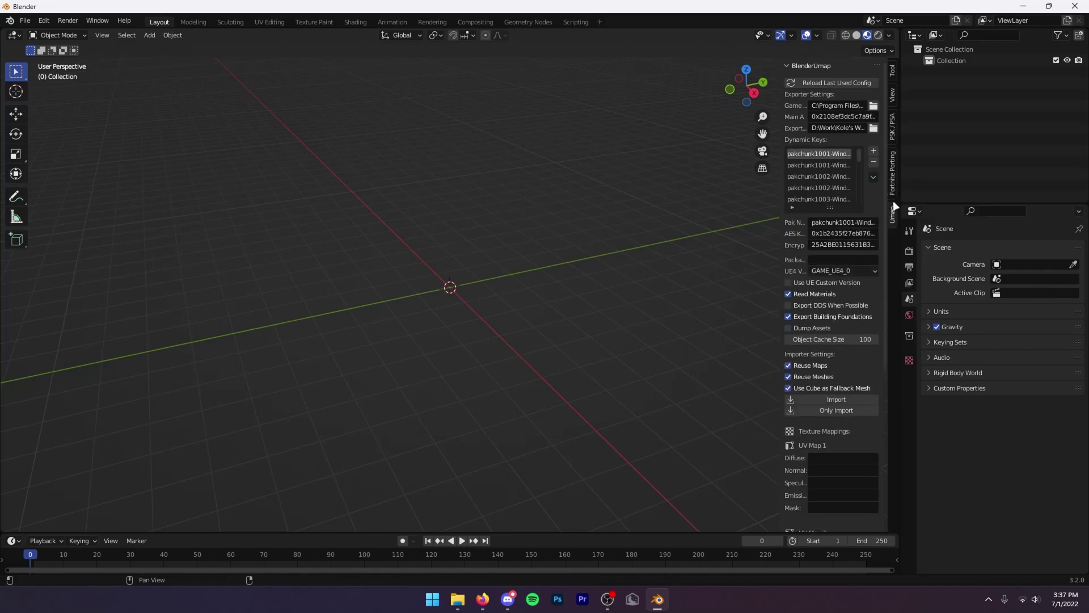
- Enable Use UE Custom Version and set it to GAME_UE5_LATEST
{"action": "left_click", "coordinate": [813, 282]}
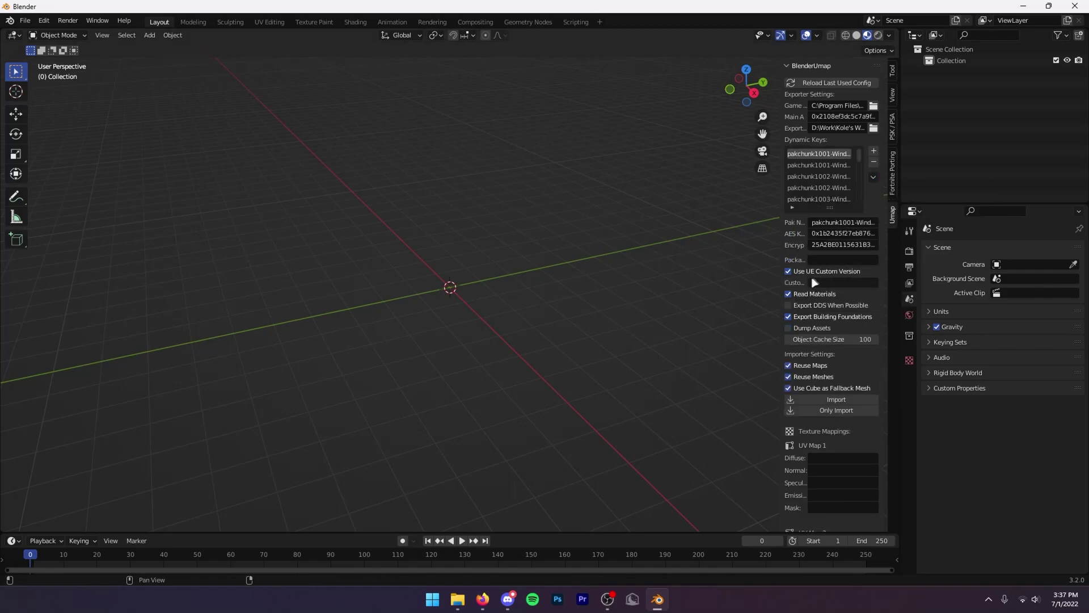
{"action": "left_click", "coordinate": [832, 280]}
{"action": "type", "text": "GAME_UE5"}
{"action": "key", "text": "Return"}
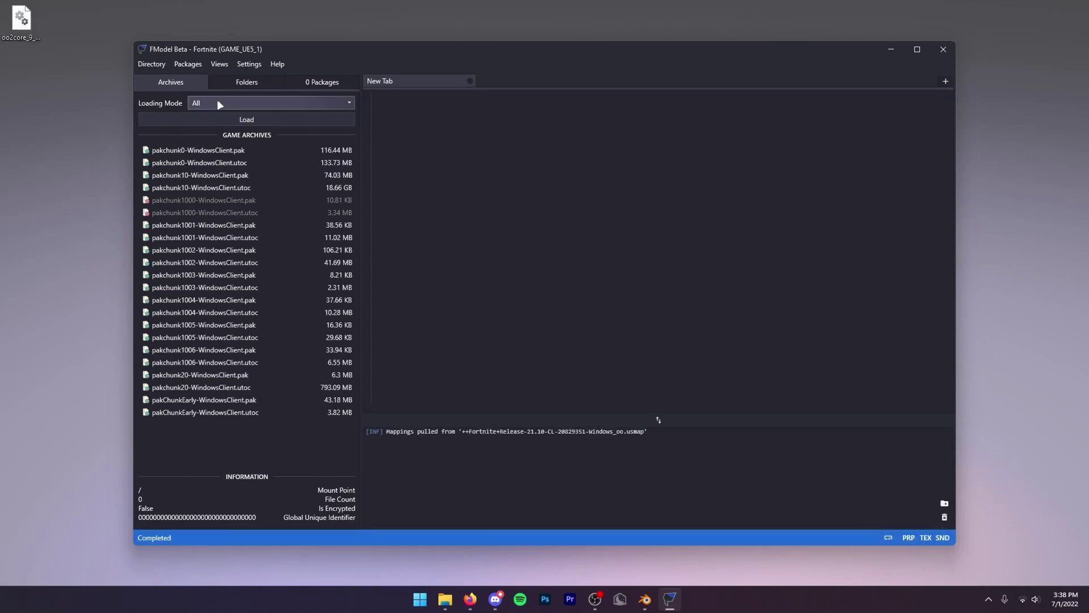
- Set FModel's Loading Mode to All and load every Fortnite archive
{"action": "left_click", "coordinate": [219, 101]}
{"action": "left_click", "coordinate": [202, 146]}
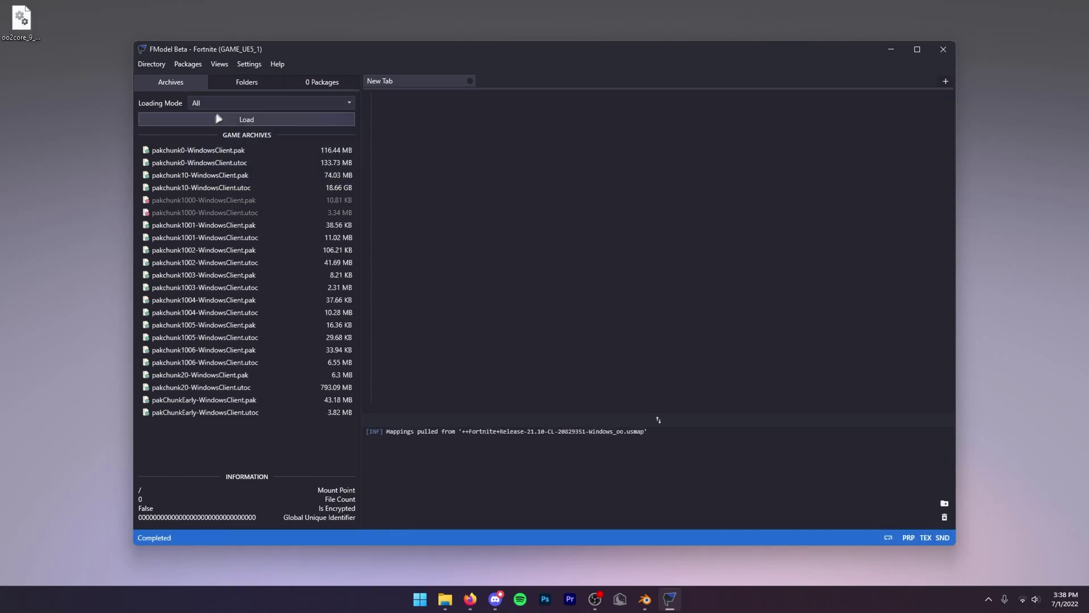
{"action": "left_click", "coordinate": [219, 119]}
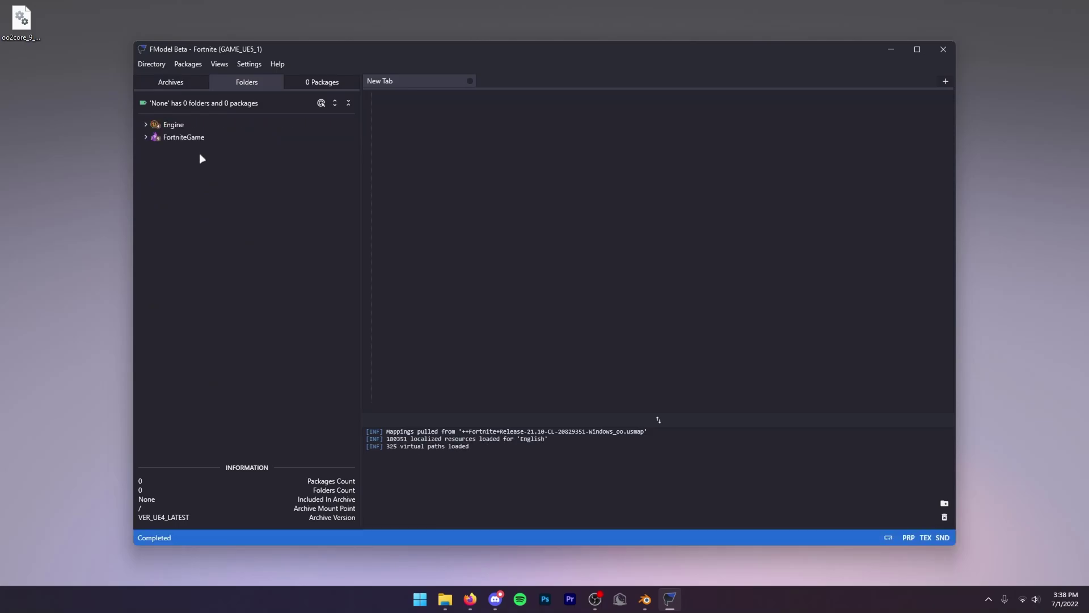
- Search packages for .umap and copy LogstackMaze_Daisy_01's package path without extension
{"action": "left_click", "coordinate": [188, 64]}
{"action": "left_click", "coordinate": [195, 75]}
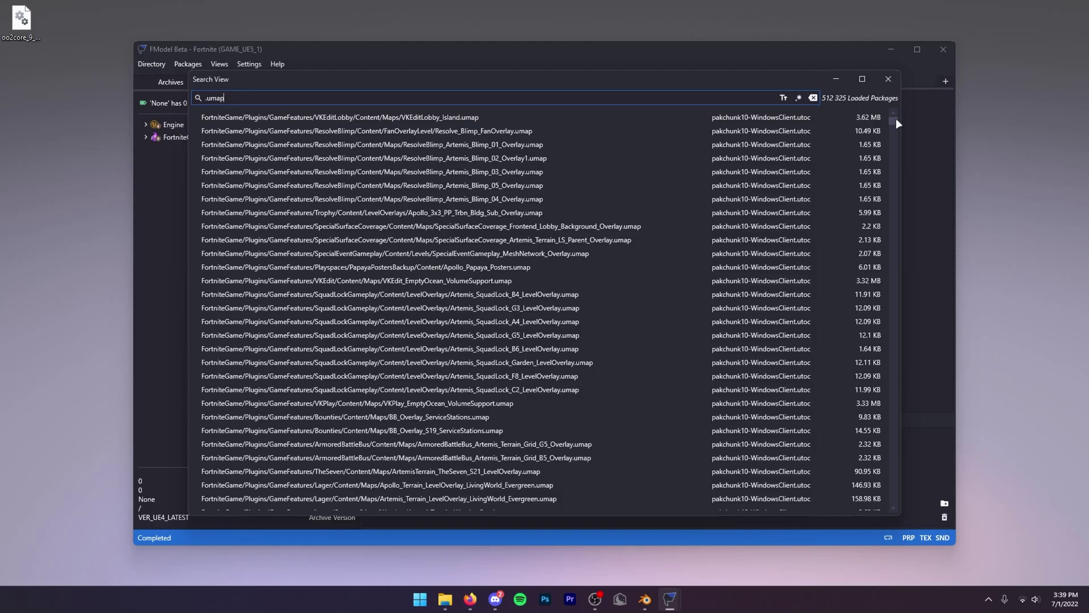
{"action": "left_click_drag", "start_coordinate": [897, 118], "coordinate": [892, 226]}
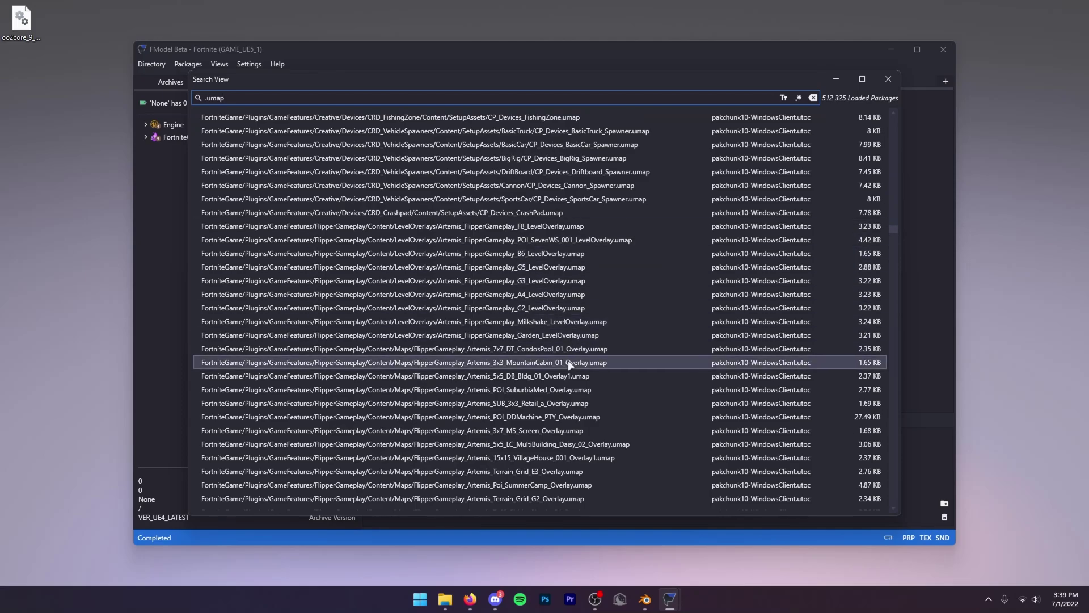
{"action": "scroll", "coordinate": [639, 363], "scroll_direction": "down", "scroll_amount": 10}
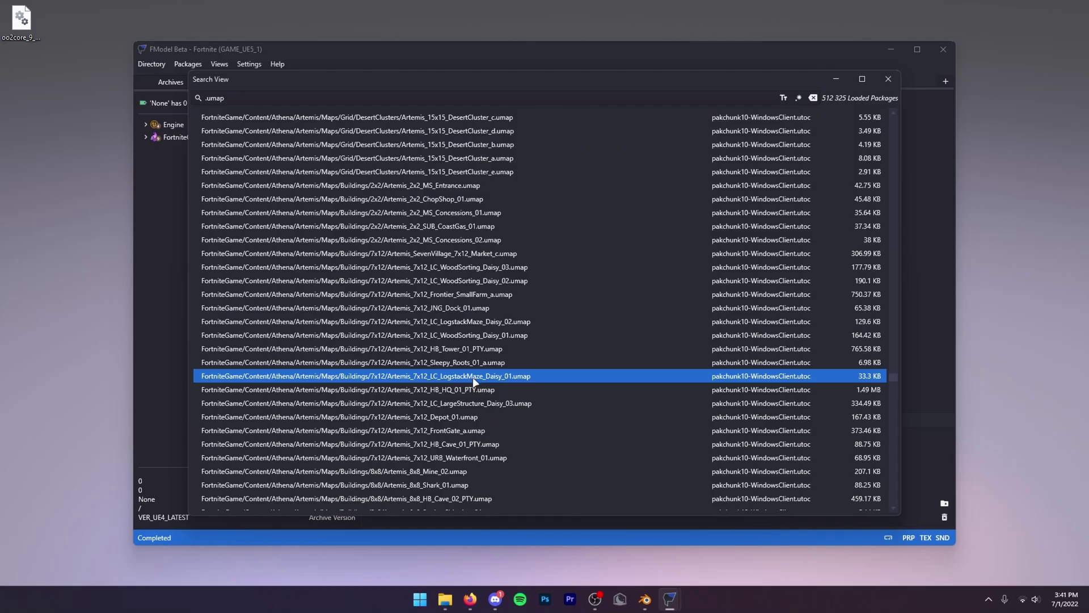
{"action": "right_click", "coordinate": [479, 377]}
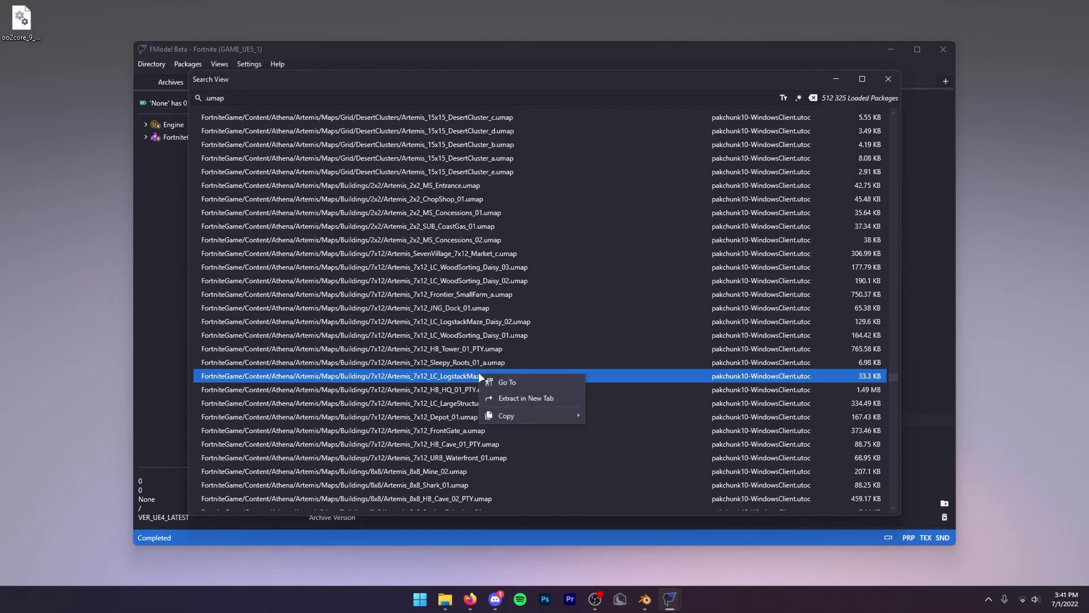
{"action": "mouse_move", "coordinate": [567, 419]}
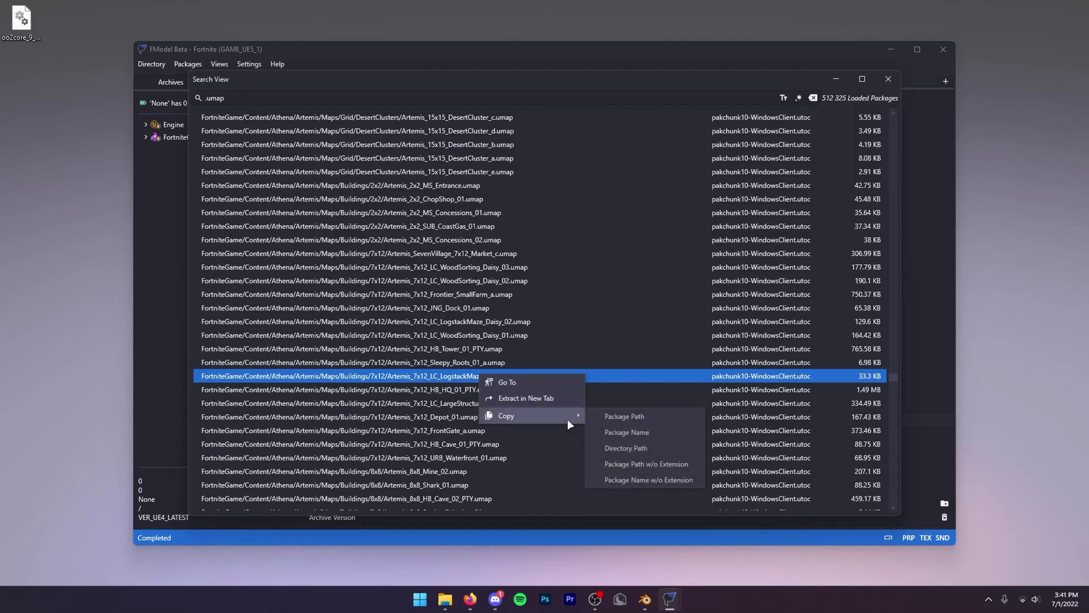
{"action": "left_click", "coordinate": [630, 464]}
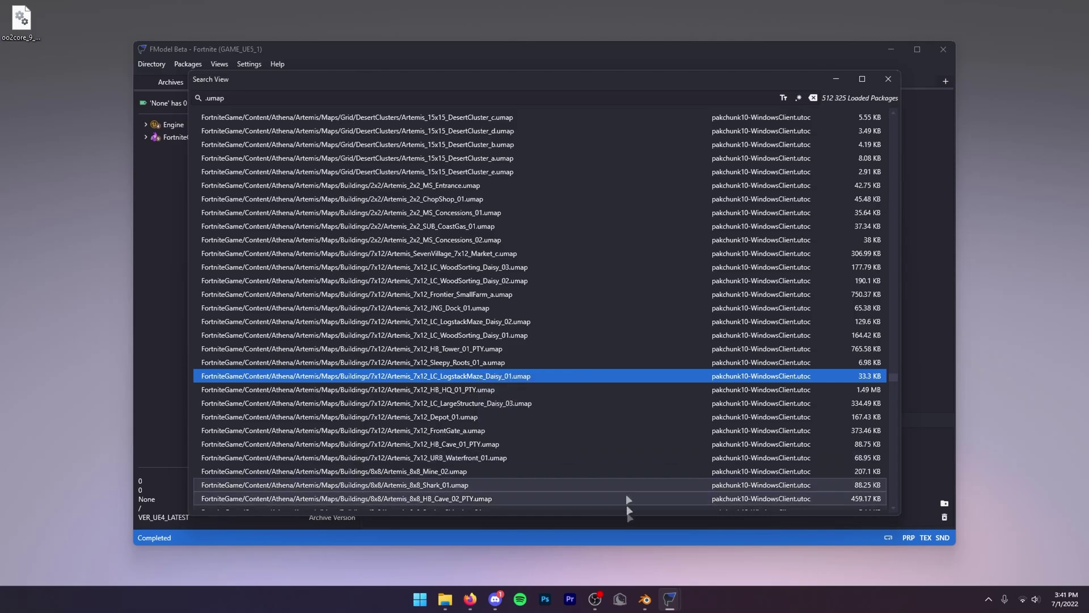
- Paste the Artemis_7x12_LC_LogstackMaze_Daisy_01 package path into BlenderUmap and import the map
{"action": "left_click", "coordinate": [645, 599]}
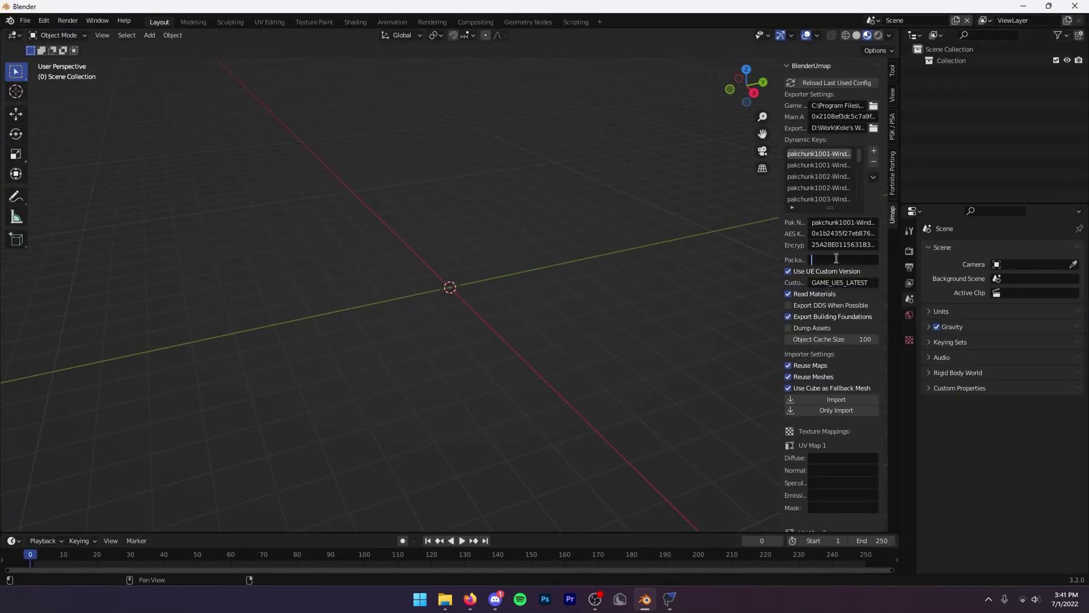
{"action": "key", "text": "ctrl+v"}
{"action": "key", "text": "Return"}
{"action": "left_click", "coordinate": [825, 395]}
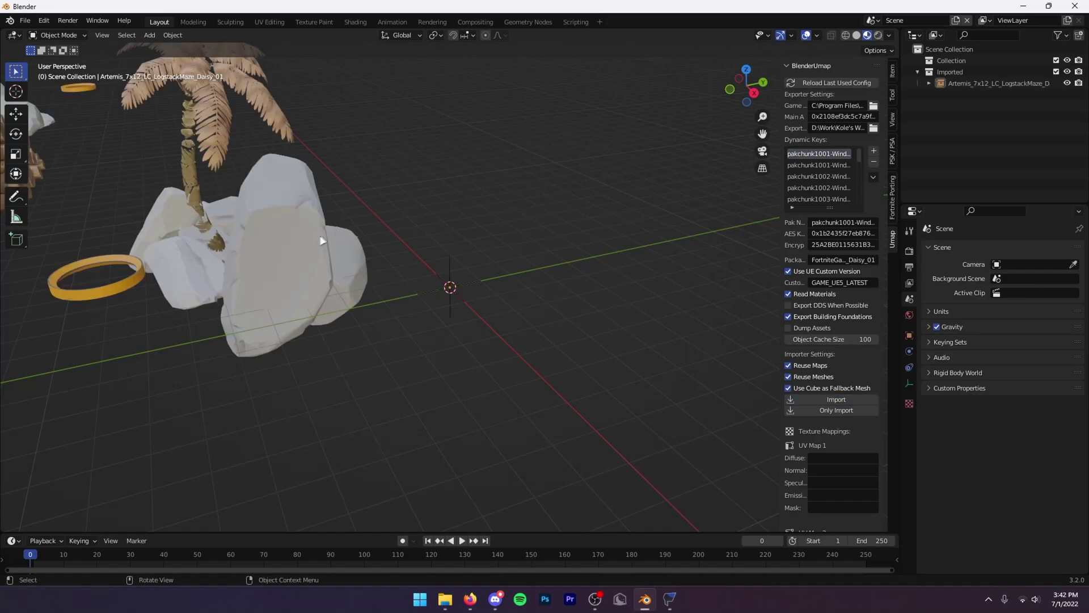
- Orbit and zoom around the imported rocks, palm tree and log piles
{"action": "middle_click_drag", "start_coordinate": [323, 236], "coordinate": [733, 165]}
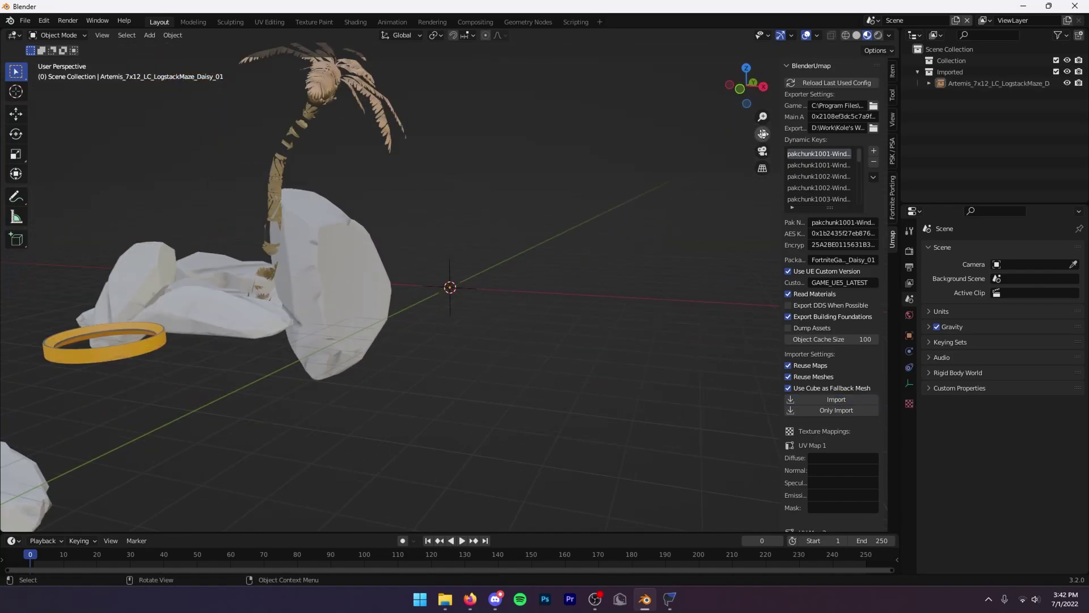
{"action": "scroll", "coordinate": [669, 213], "scroll_direction": "down", "scroll_amount": 6}
{"action": "middle_click_drag", "start_coordinate": [340, 272], "coordinate": [457, 300]}
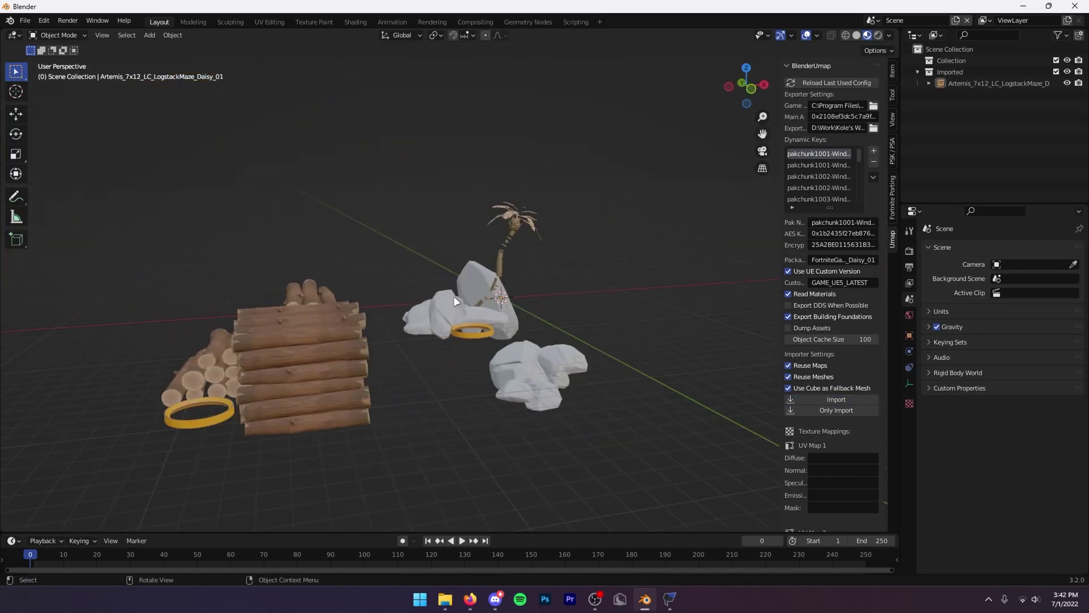
{"action": "middle_click_drag", "start_coordinate": [366, 360], "coordinate": [376, 214]}
{"action": "scroll", "coordinate": [573, 262], "scroll_direction": "up", "scroll_amount": 5}
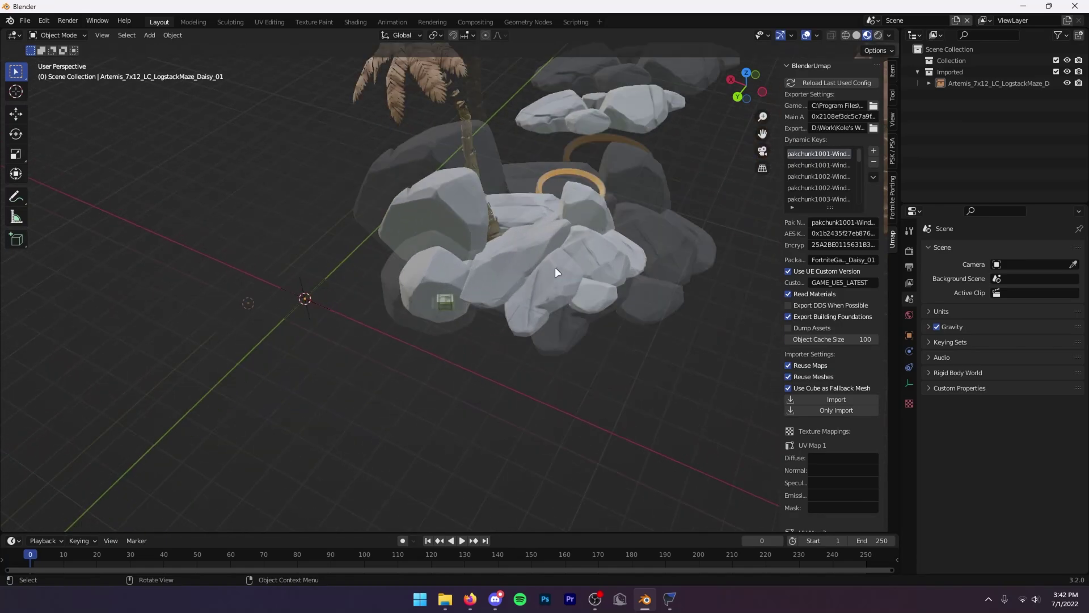
{"action": "middle_click_drag", "start_coordinate": [554, 272], "coordinate": [676, 240]}
{"action": "scroll", "coordinate": [675, 241], "scroll_direction": "down", "scroll_amount": 3}
{"action": "left_click_drag", "start_coordinate": [762, 134], "coordinate": [738, 73]}
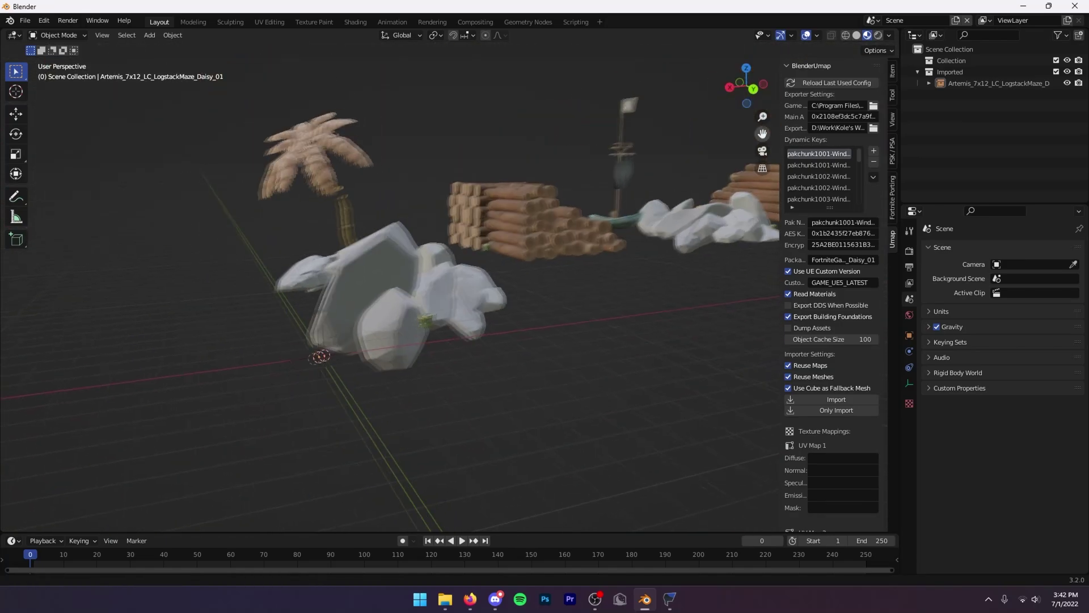
{"action": "middle_click_drag", "start_coordinate": [340, 351], "coordinate": [538, 306]}
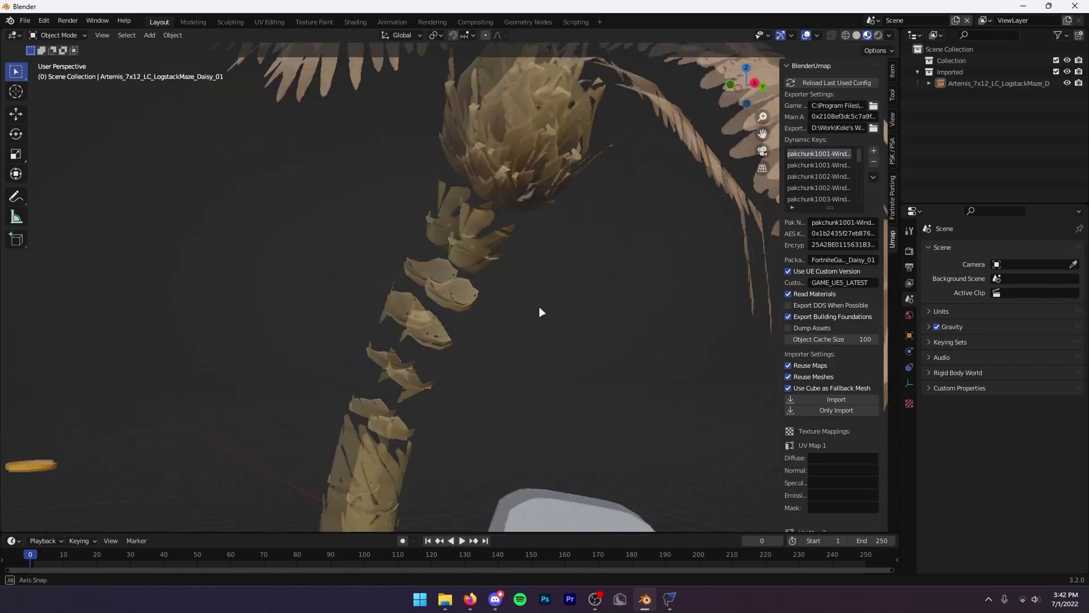
- Inspect the palm tree up close, then view the mast, logs and whole map
{"action": "left_click", "coordinate": [401, 358]}
{"action": "scroll", "coordinate": [590, 207], "scroll_direction": "down", "scroll_amount": 3}
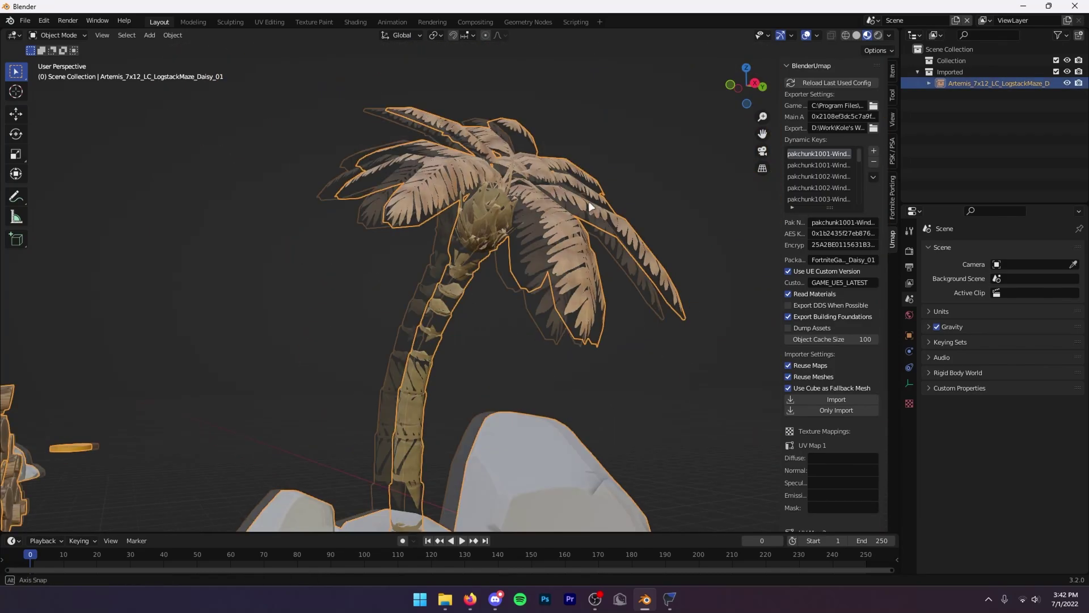
{"action": "middle_click_drag", "start_coordinate": [588, 201], "coordinate": [489, 359]}
{"action": "left_click", "coordinate": [489, 359]}
{"action": "scroll", "coordinate": [271, 372], "scroll_direction": "up", "scroll_amount": 4}
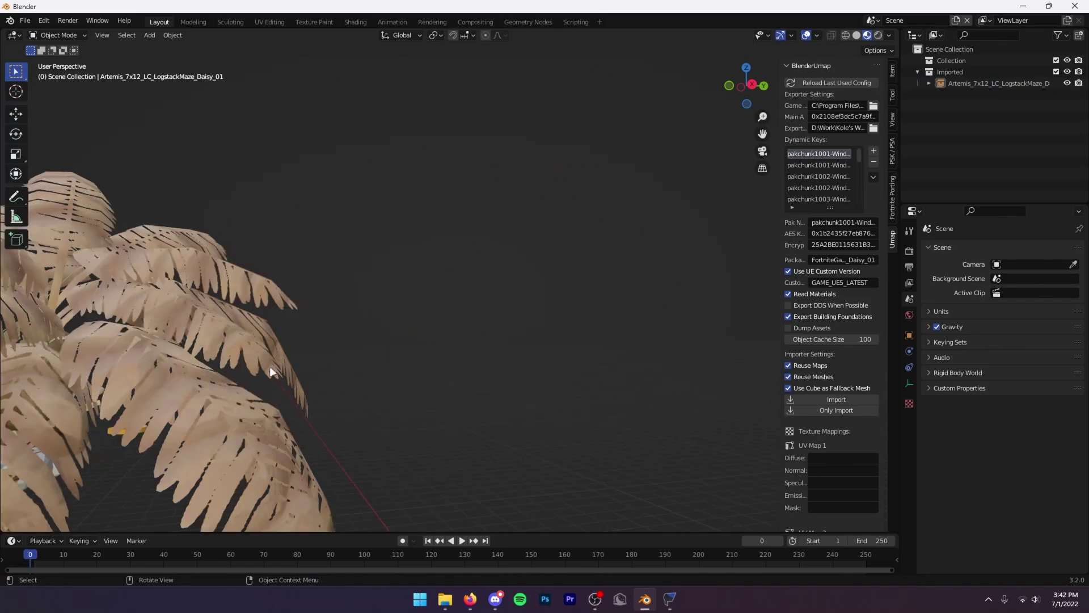
{"action": "scroll", "coordinate": [271, 371], "scroll_direction": "up", "scroll_amount": 1}
{"action": "scroll", "coordinate": [280, 368], "scroll_direction": "down", "scroll_amount": 5}
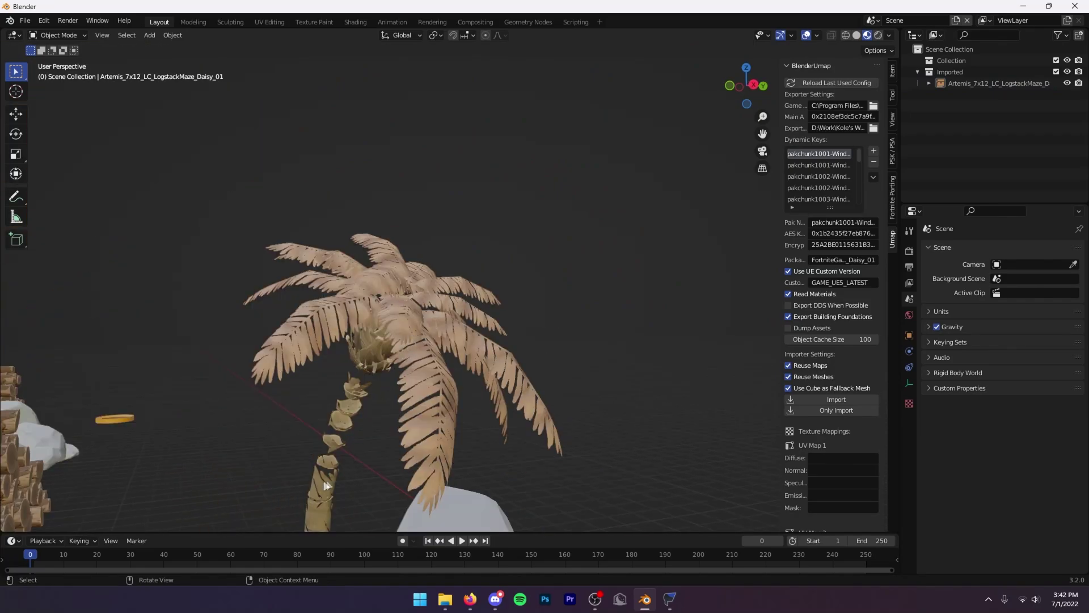
{"action": "middle_click_drag", "start_coordinate": [327, 485], "coordinate": [557, 335]}
{"action": "middle_click_drag", "start_coordinate": [516, 426], "coordinate": [507, 269]}
{"action": "middle_click_drag", "start_coordinate": [94, 309], "coordinate": [304, 338]}
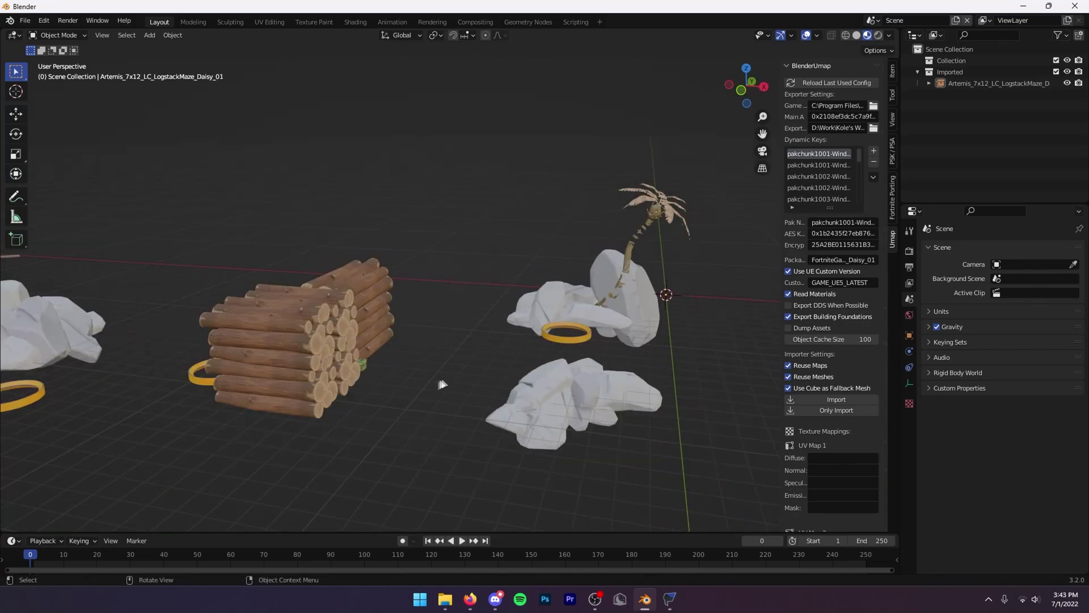
- Select all imported objects and run Make Instances Real via the operator search
{"action": "key", "text": "a"}
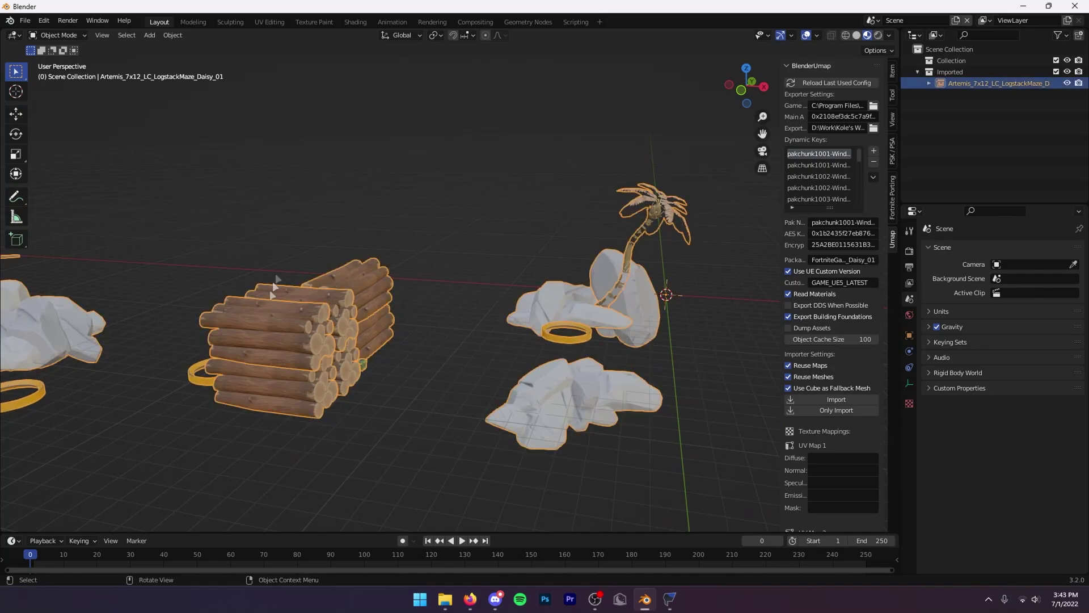
{"action": "left_click", "coordinate": [44, 21]}
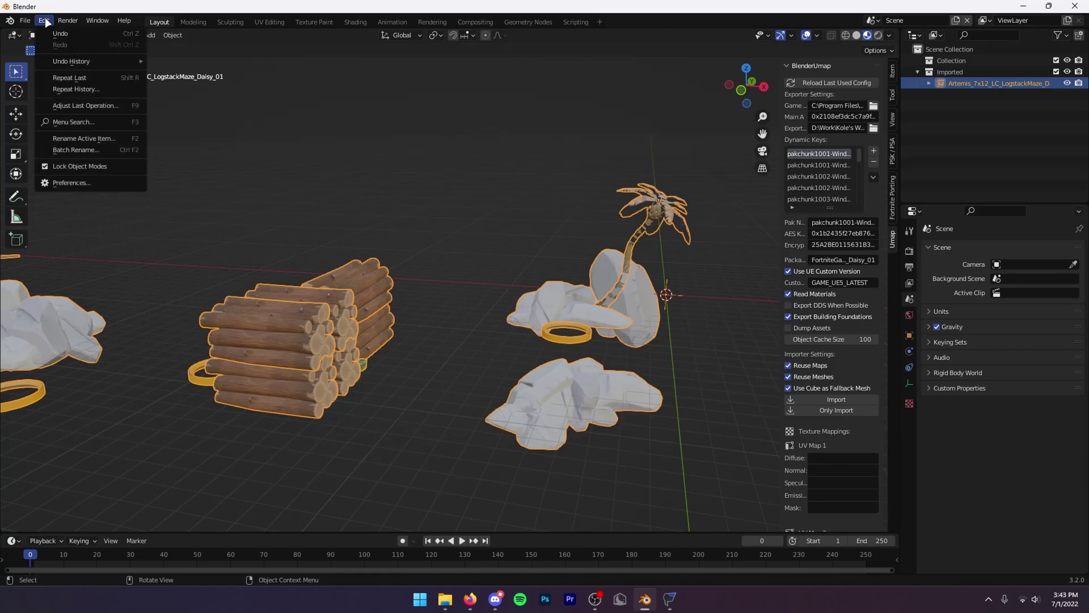
{"action": "left_click", "coordinate": [67, 123]}
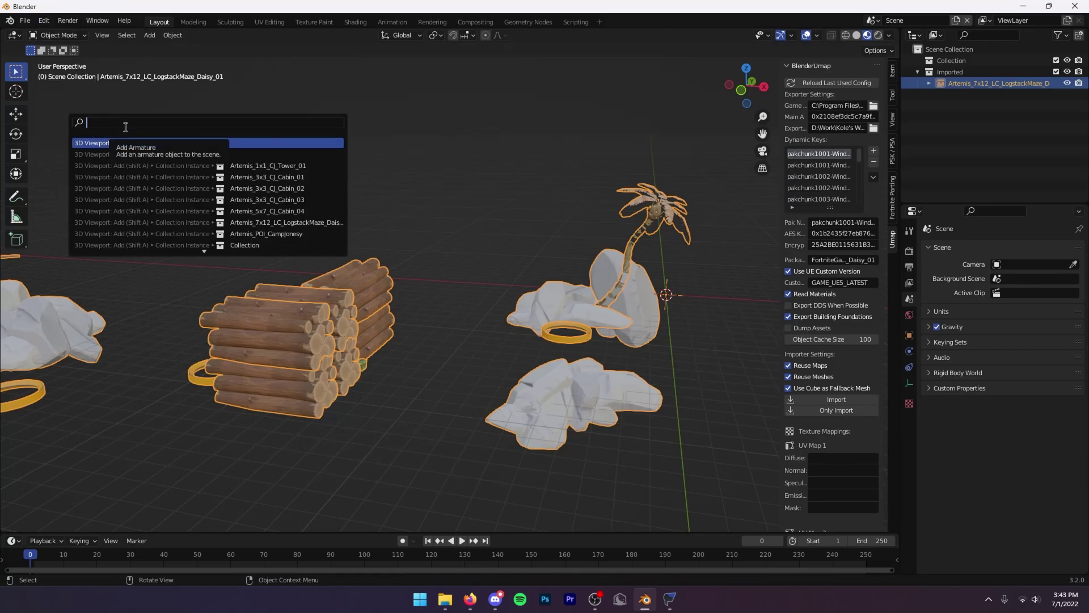
{"action": "type", "text": "make instances"}
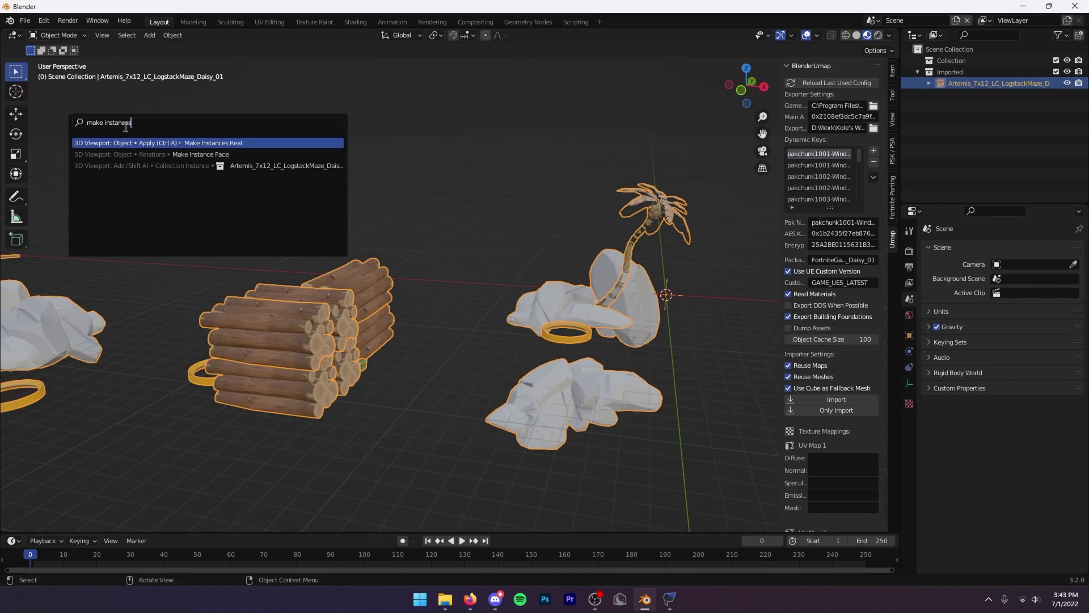
{"action": "left_click", "coordinate": [188, 143]}
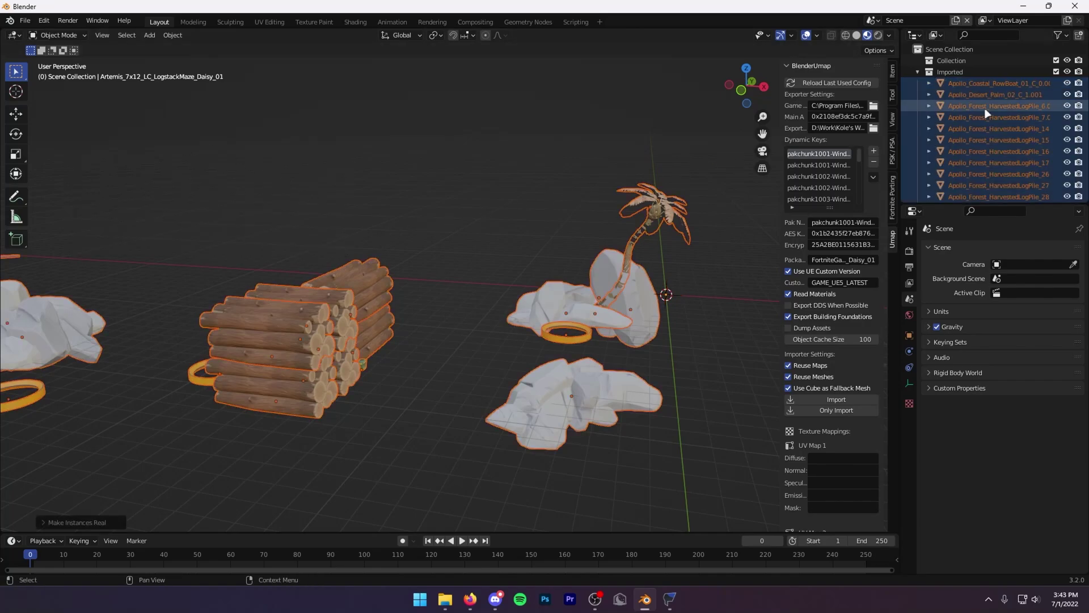
- Move a log pile to confirm pieces are separate, then select the desktop FModel files
{"action": "left_click", "coordinate": [626, 286]}
{"action": "key", "text": "shift+space"}
{"action": "key", "text": "g"}
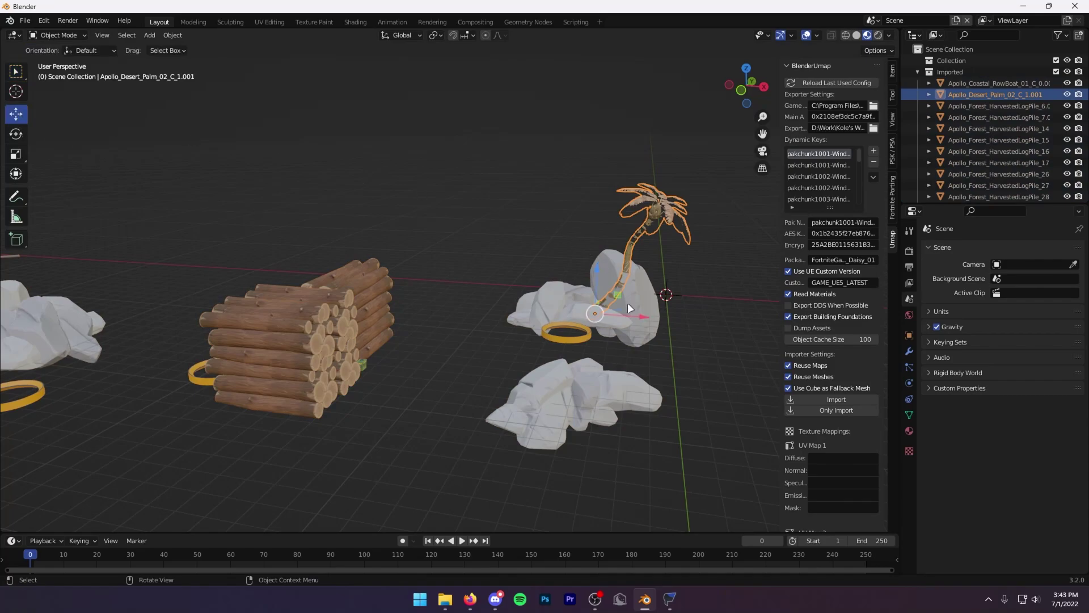
{"action": "left_click", "coordinate": [335, 304]}
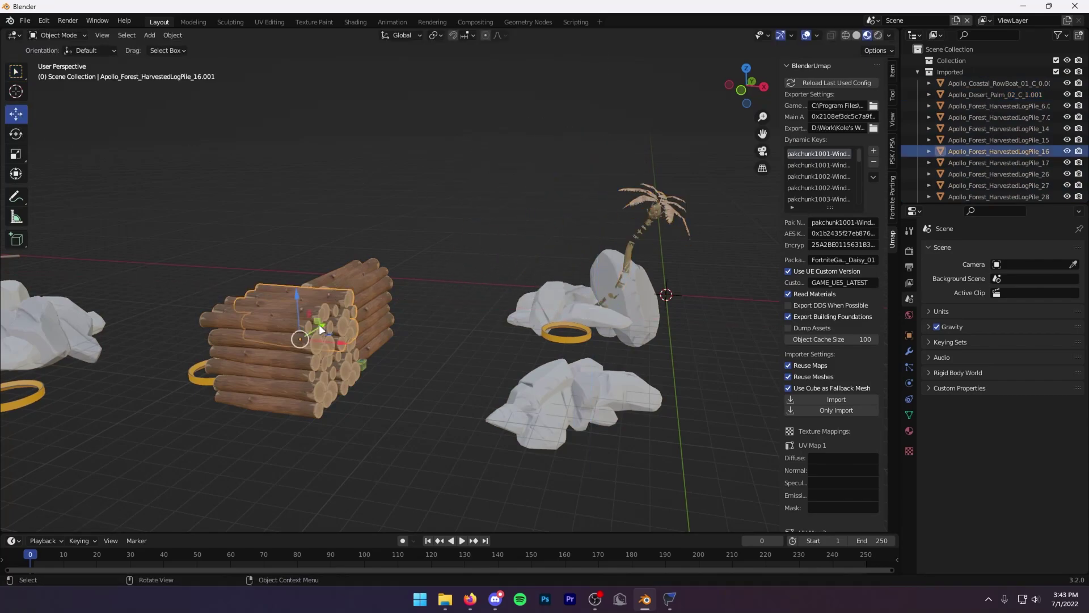
{"action": "left_click_drag", "start_coordinate": [318, 324], "coordinate": [368, 299]}
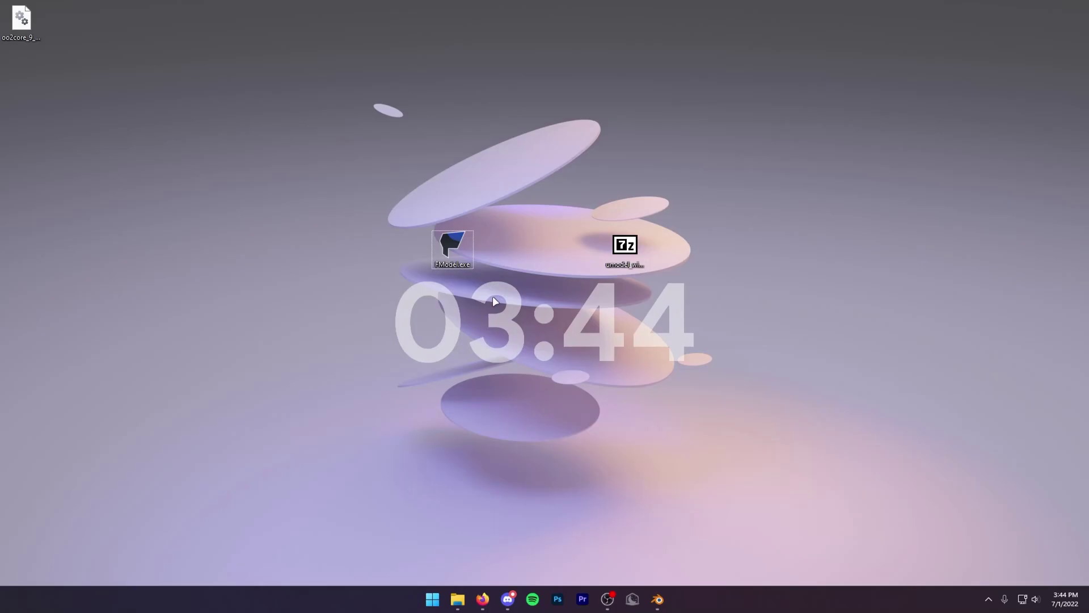
{"action": "left_click_drag", "start_coordinate": [494, 297], "coordinate": [21, 20]}
{"action": "right_click", "coordinate": [20, 21]}
- Extract the umodel_win64 folder from its 7-Zip archive onto the desktop
{"action": "key", "text": "Escape"}
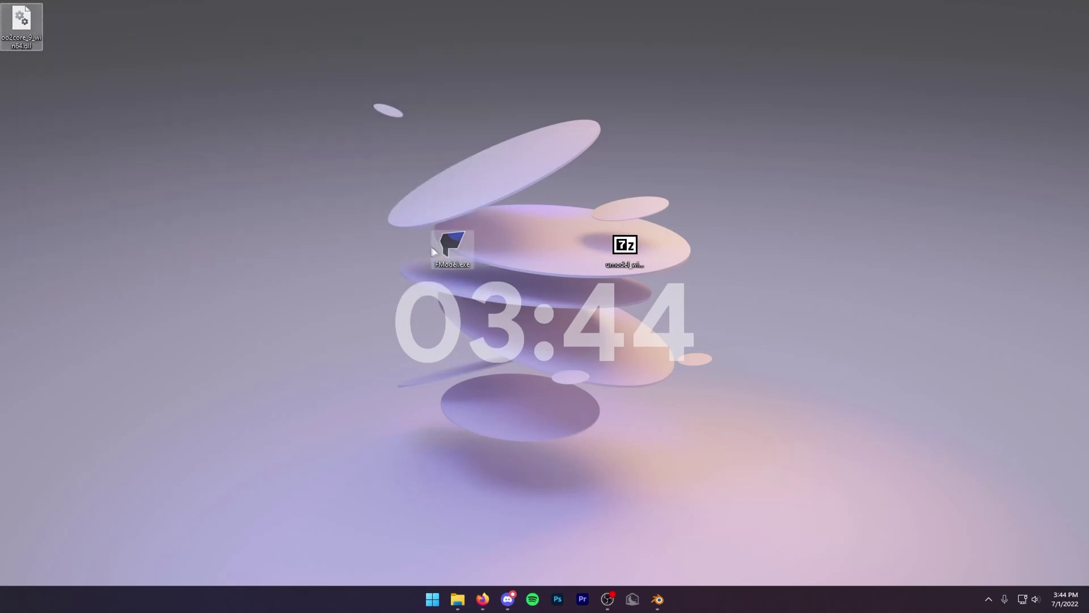
{"action": "left_click_drag", "start_coordinate": [433, 251], "coordinate": [539, 245]}
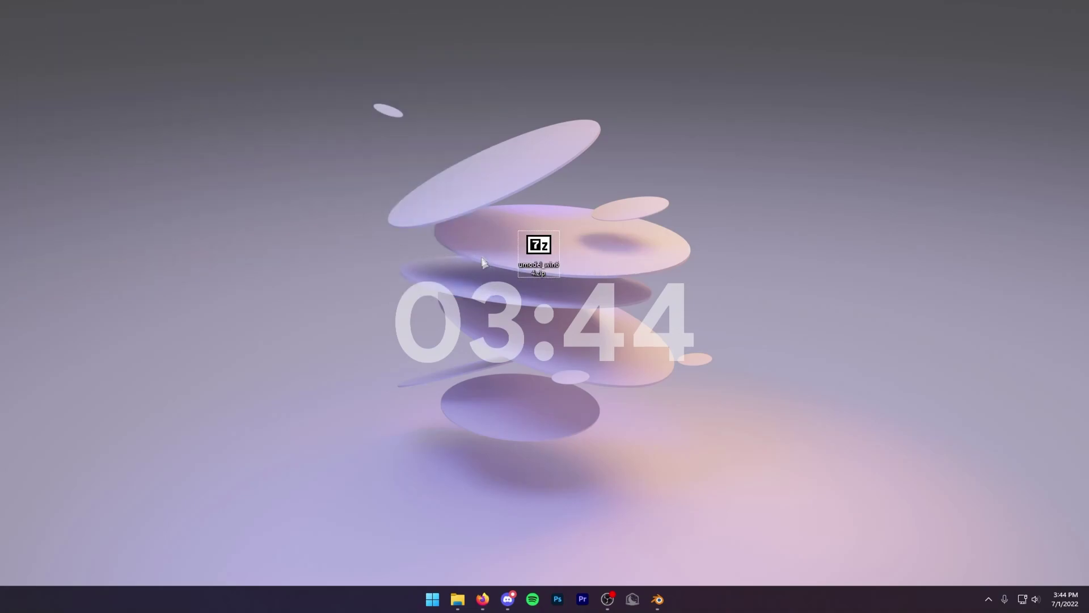
{"action": "double_click", "coordinate": [549, 245]}
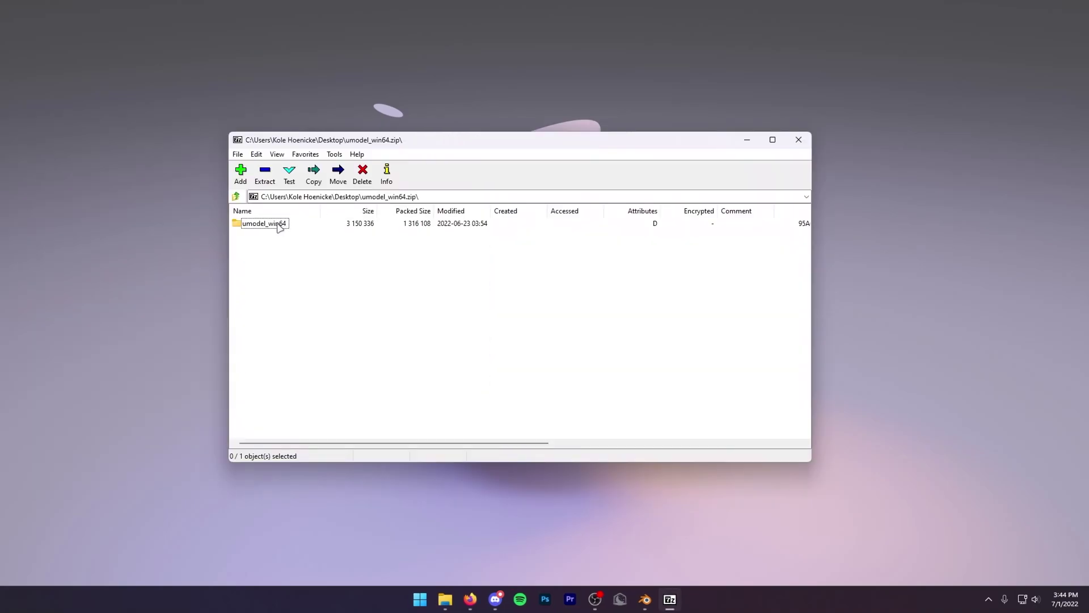
{"action": "double_click", "coordinate": [264, 223]}
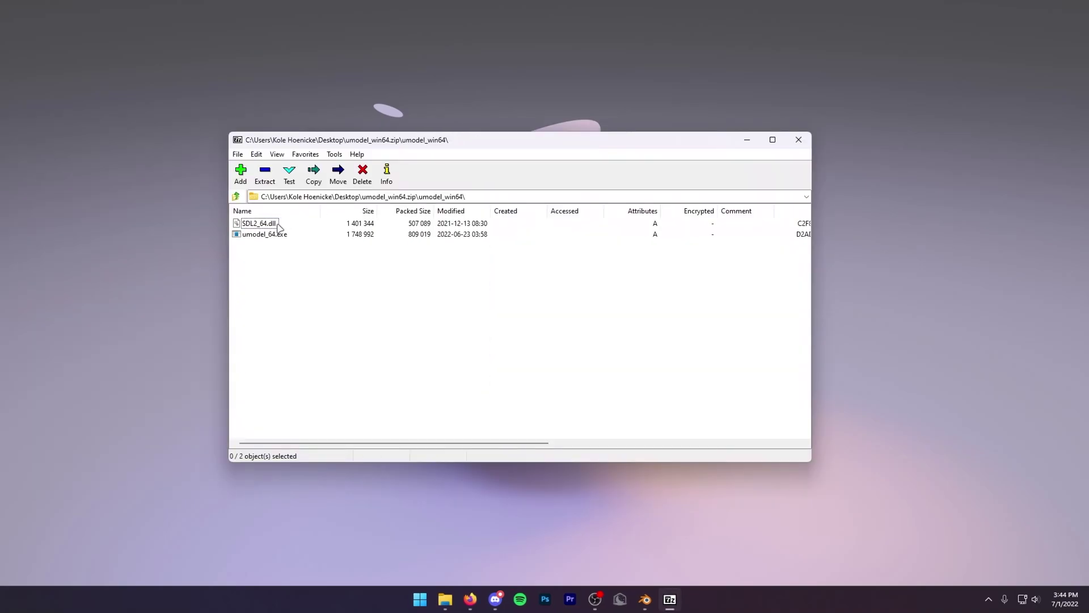
{"action": "left_click", "coordinate": [237, 197]}
{"action": "left_click_drag", "start_coordinate": [209, 218], "coordinate": [194, 84]}
{"action": "left_click", "coordinate": [798, 140]}
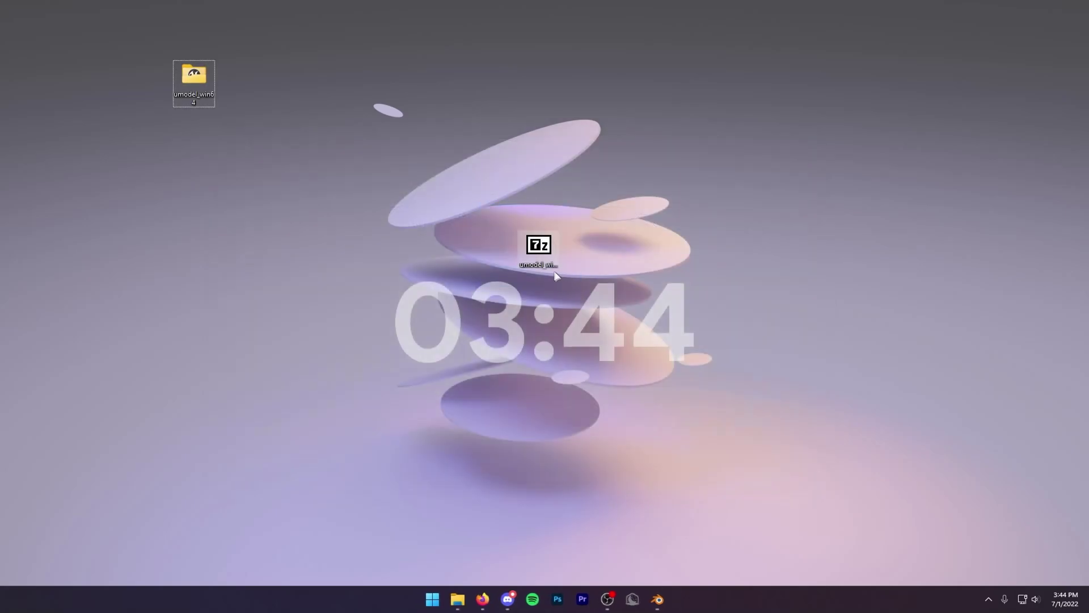
- Delete the umodel archive and launch umodel_64.exe from the extracted folder
{"action": "right_click", "coordinate": [539, 246]}
{"action": "left_click", "coordinate": [245, 96]}
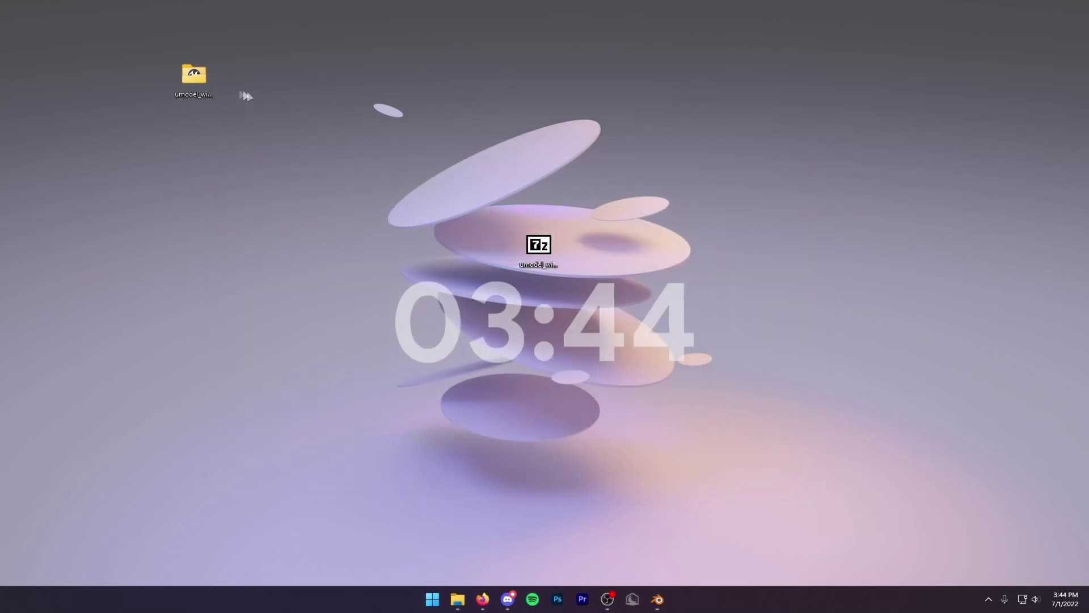
{"action": "double_click", "coordinate": [205, 82]}
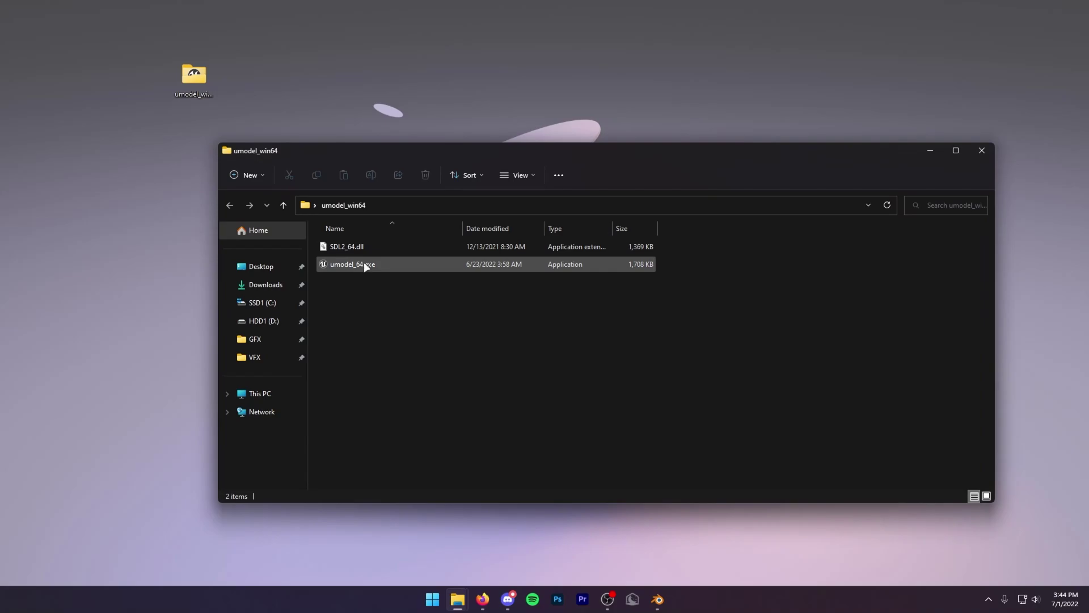
{"action": "double_click", "coordinate": [365, 265]}
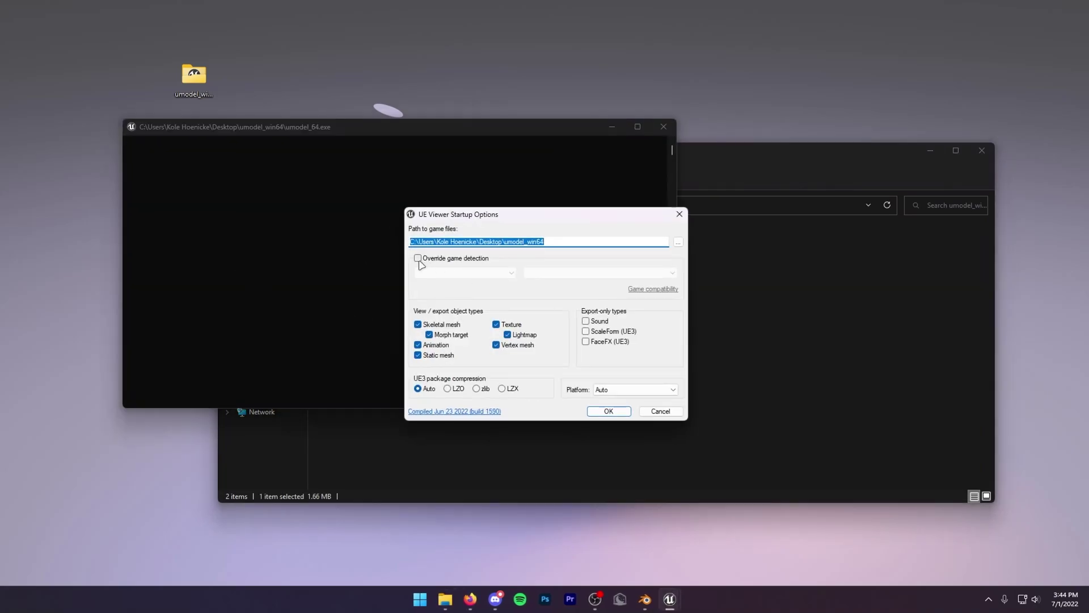
- Override UE Viewer's game detection and set the engine to Unreal engine 4, version 4.28
{"action": "left_click", "coordinate": [418, 258]}
{"action": "left_click", "coordinate": [448, 273]}
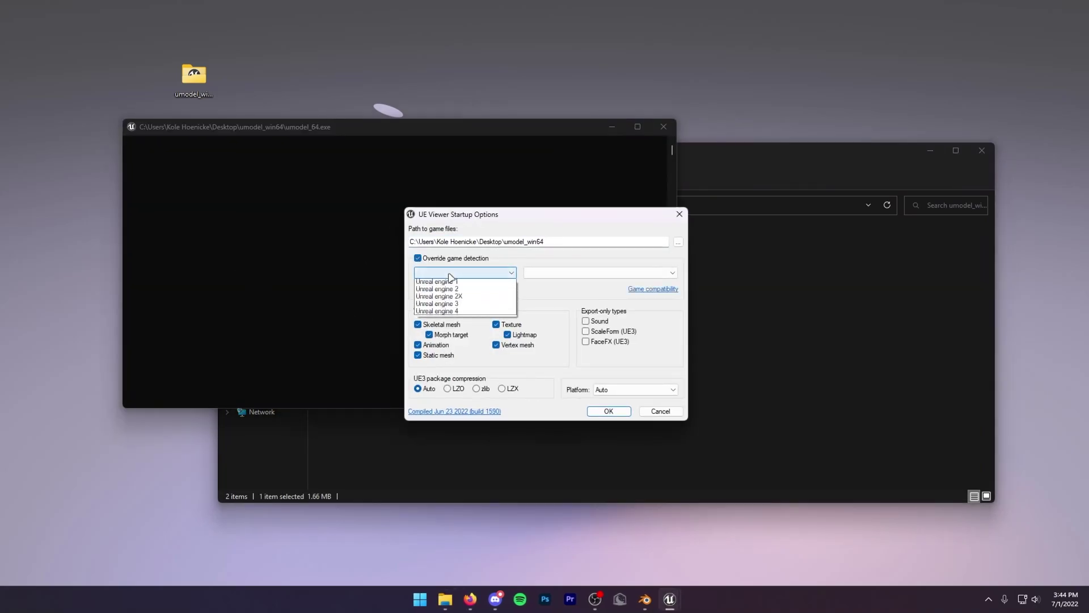
{"action": "left_click", "coordinate": [479, 313]}
{"action": "left_click", "coordinate": [574, 273]}
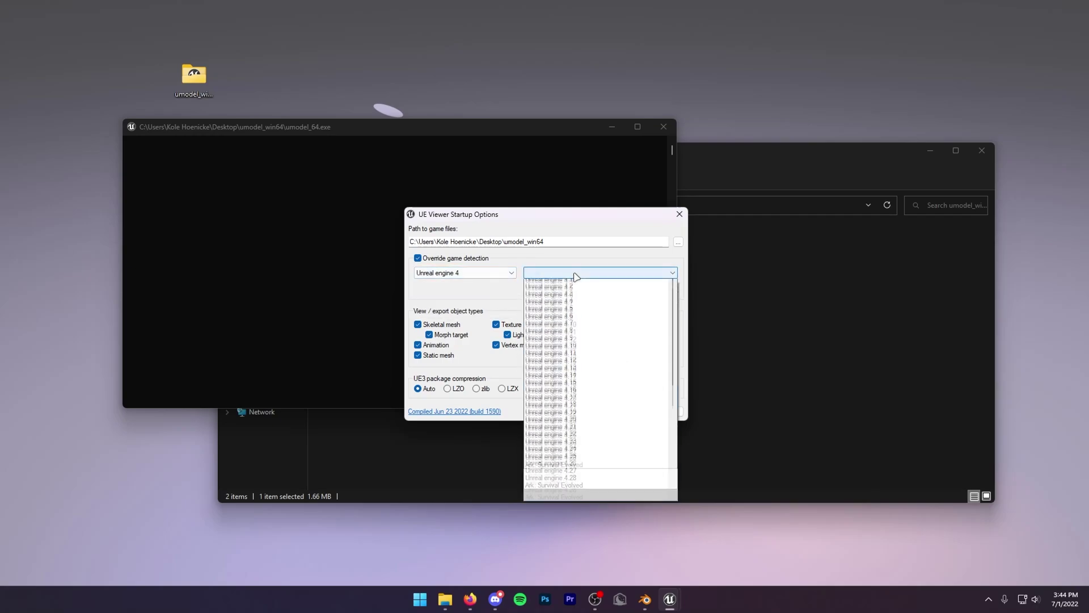
{"action": "left_click", "coordinate": [582, 490]}
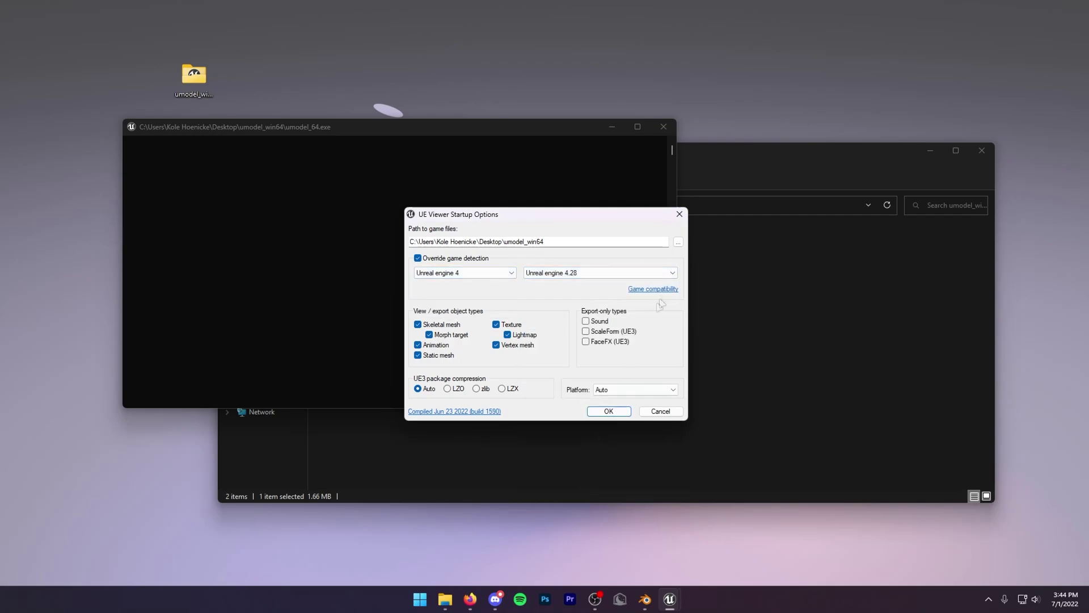
- Set the game path to Fortnite's Content\Paks folder on C: and confirm the startup settings
{"action": "left_click", "coordinate": [678, 242]}
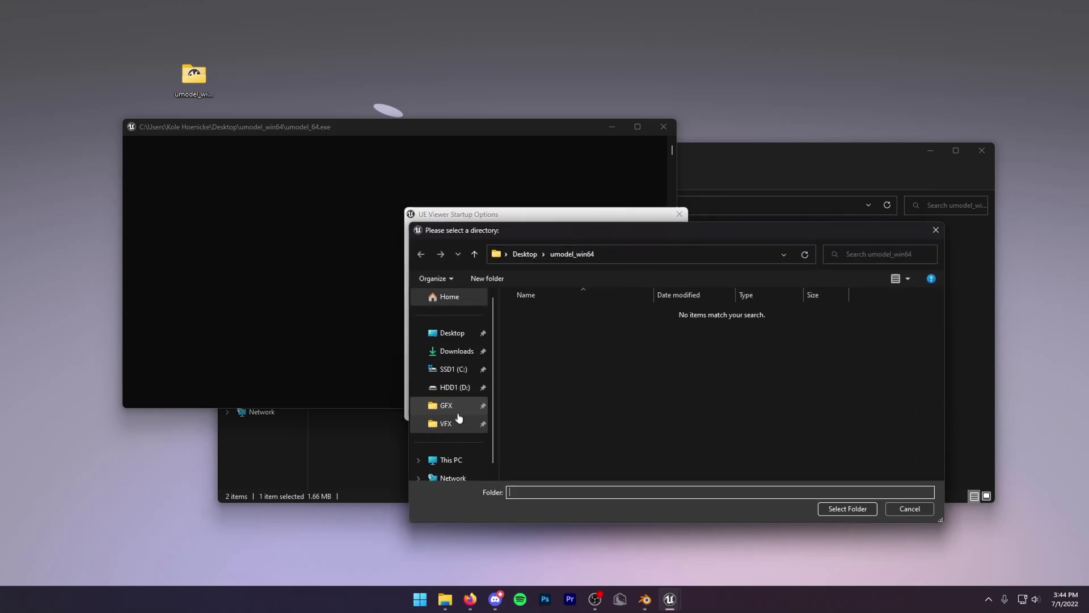
{"action": "left_click", "coordinate": [453, 369]}
{"action": "left_click", "coordinate": [594, 379]}
{"action": "type", "text": "pro"}
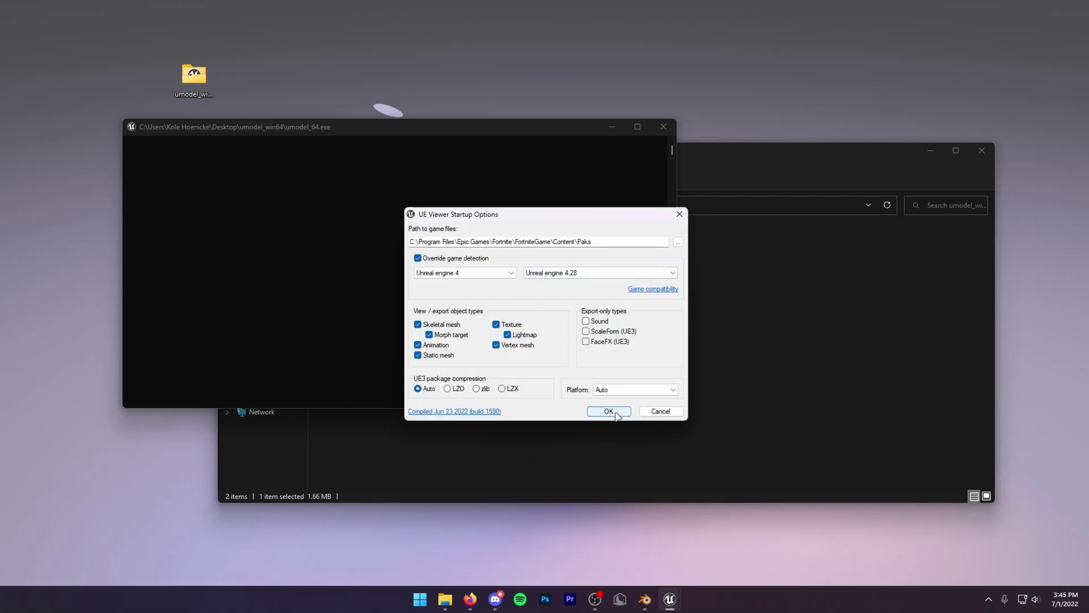
{"action": "left_click", "coordinate": [609, 411]}
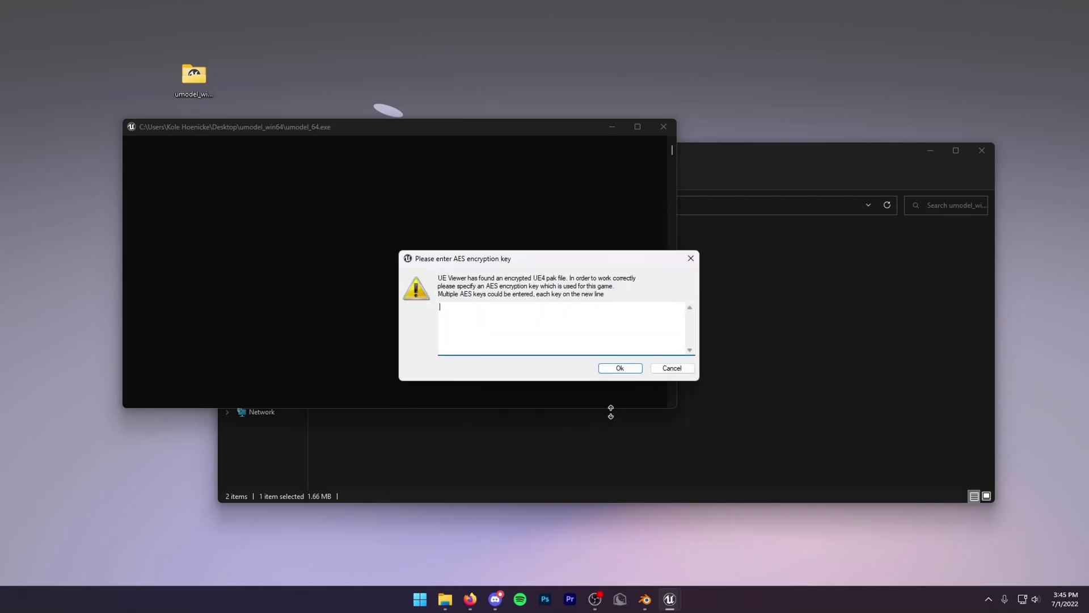
- Paste the Fortnite AES key copied from Discord into UE Viewer's key box and accept it
{"action": "left_click", "coordinate": [495, 599]}
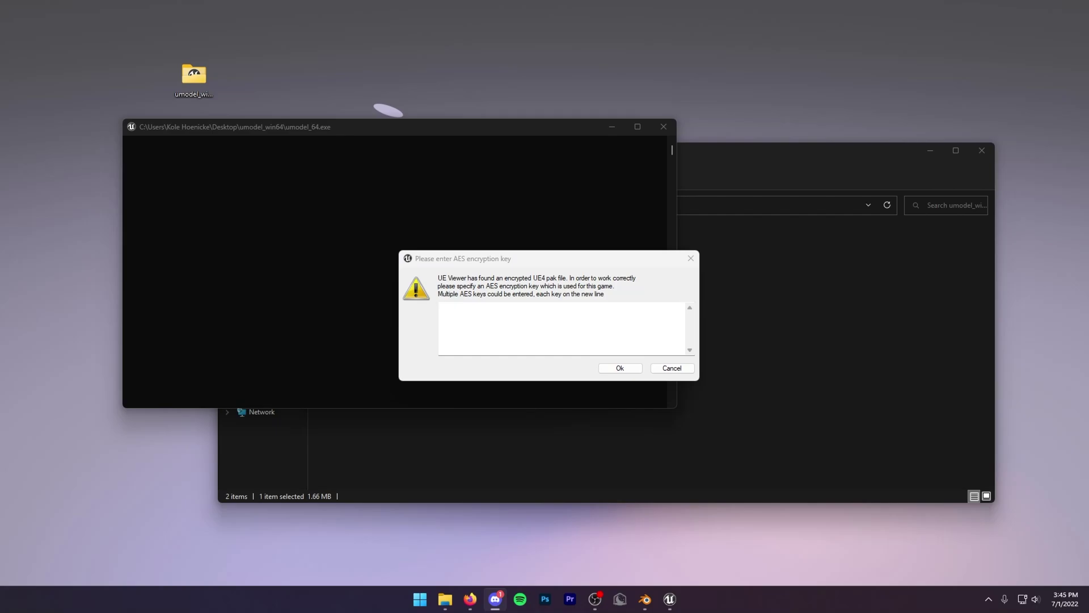
{"action": "left_click", "coordinate": [522, 318]}
{"action": "type", "text": "0x2108EF3DC5C7A9F49B23B7B65B41253F915FDF11A9D981AF5EF86F6330C00219"}
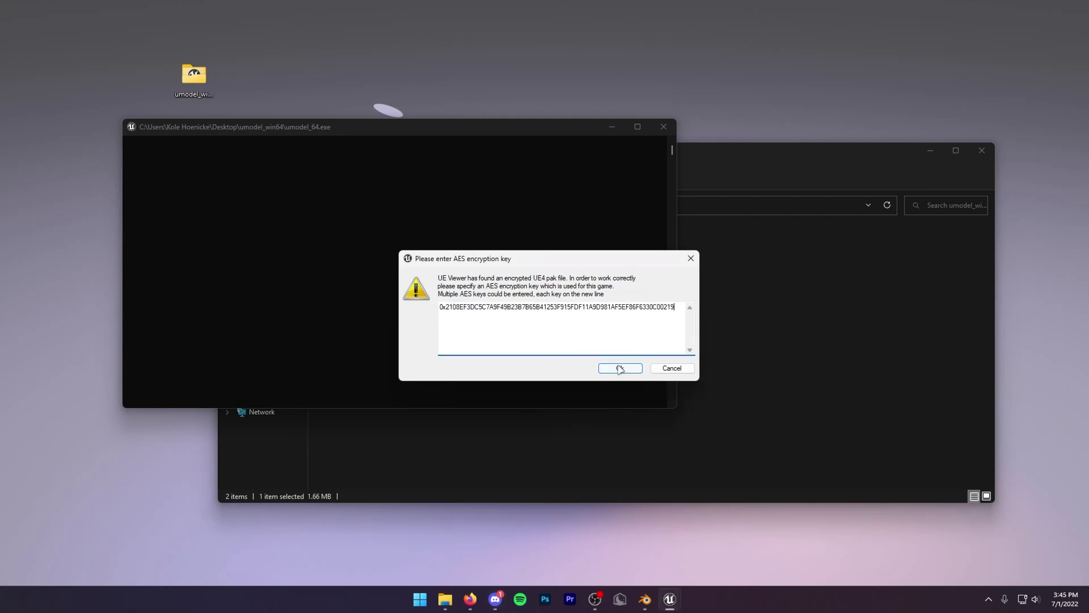
{"action": "left_click", "coordinate": [620, 368]}
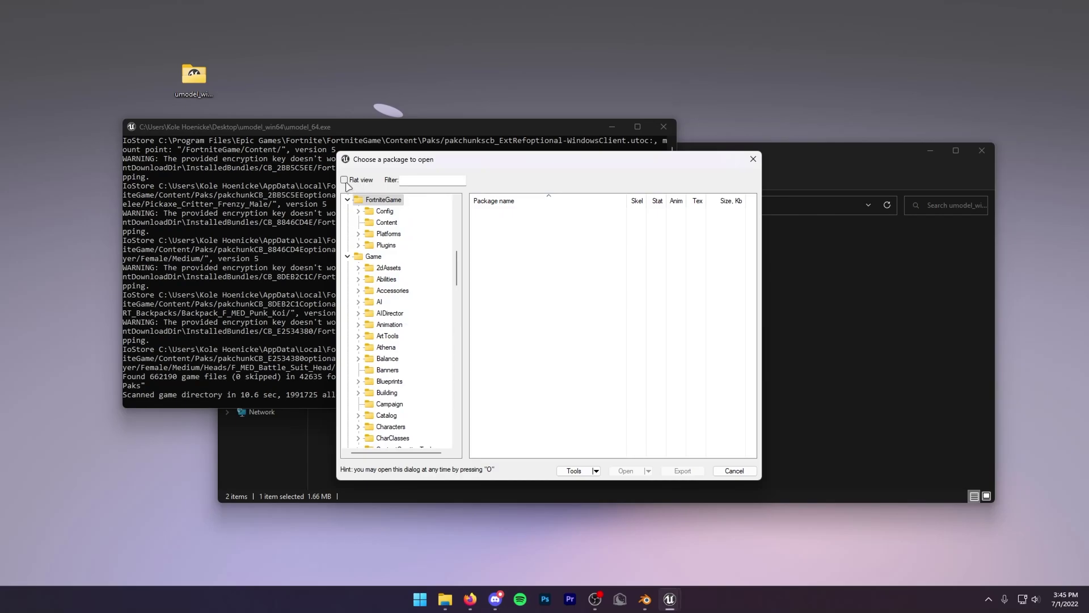
- Filter UE Viewer's flat package list to .umap files and enlarge the window to show full paths
{"action": "left_click", "coordinate": [344, 180]}
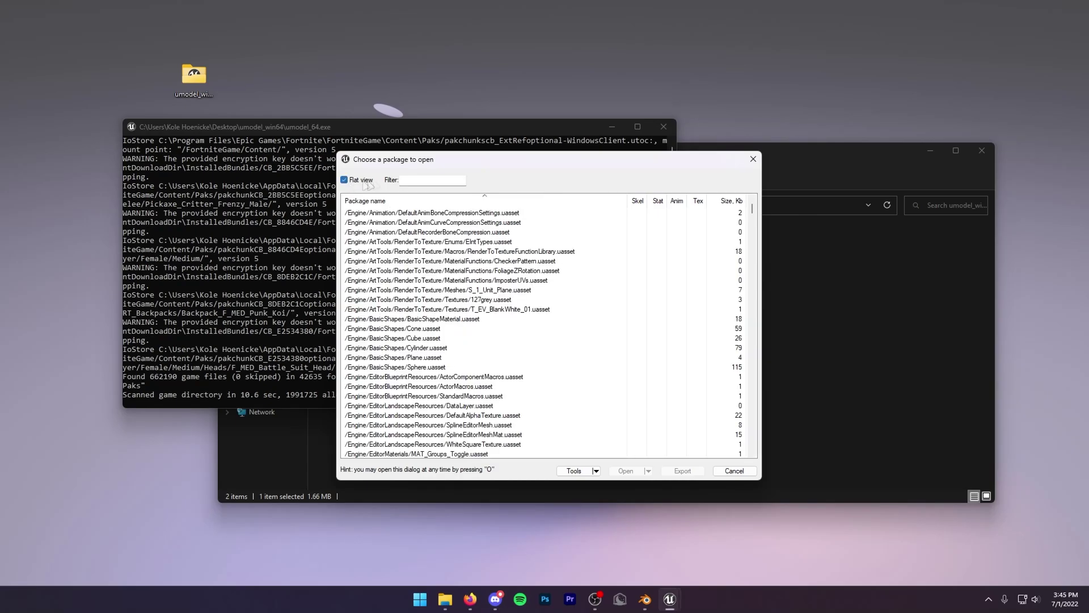
{"action": "left_click", "coordinate": [409, 179]}
{"action": "type", "text": ".umap"}
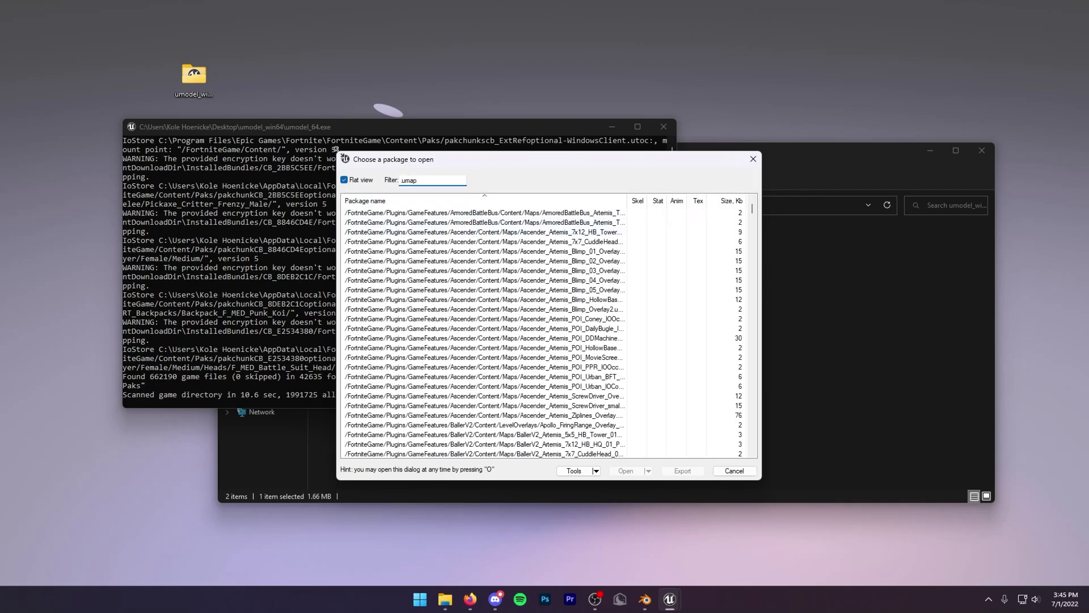
{"action": "left_click_drag", "start_coordinate": [336, 150], "coordinate": [53, 31]}
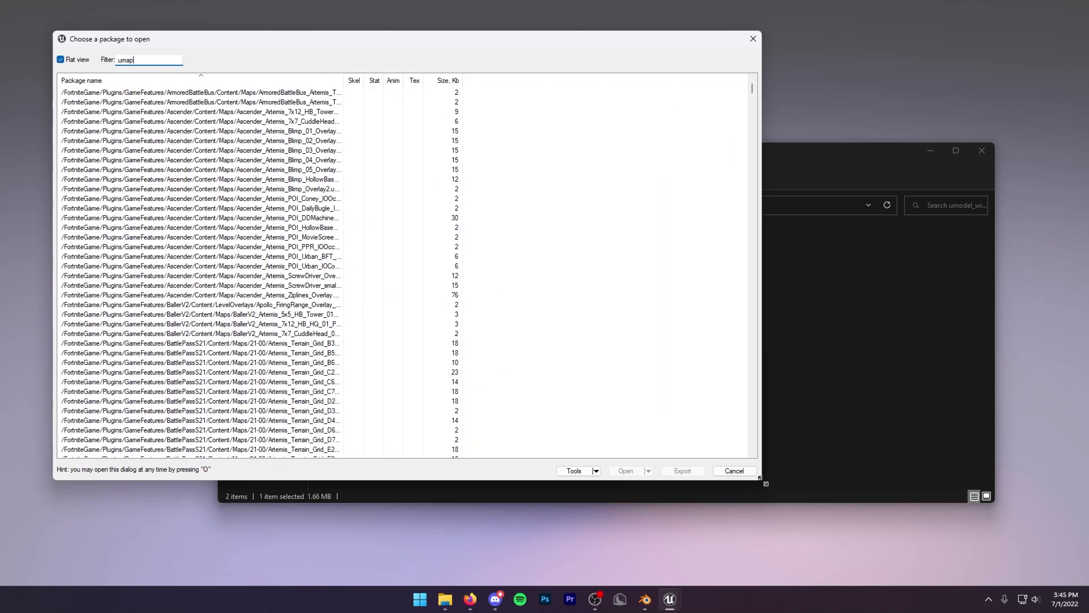
{"action": "left_click_drag", "start_coordinate": [760, 478], "coordinate": [986, 547]}
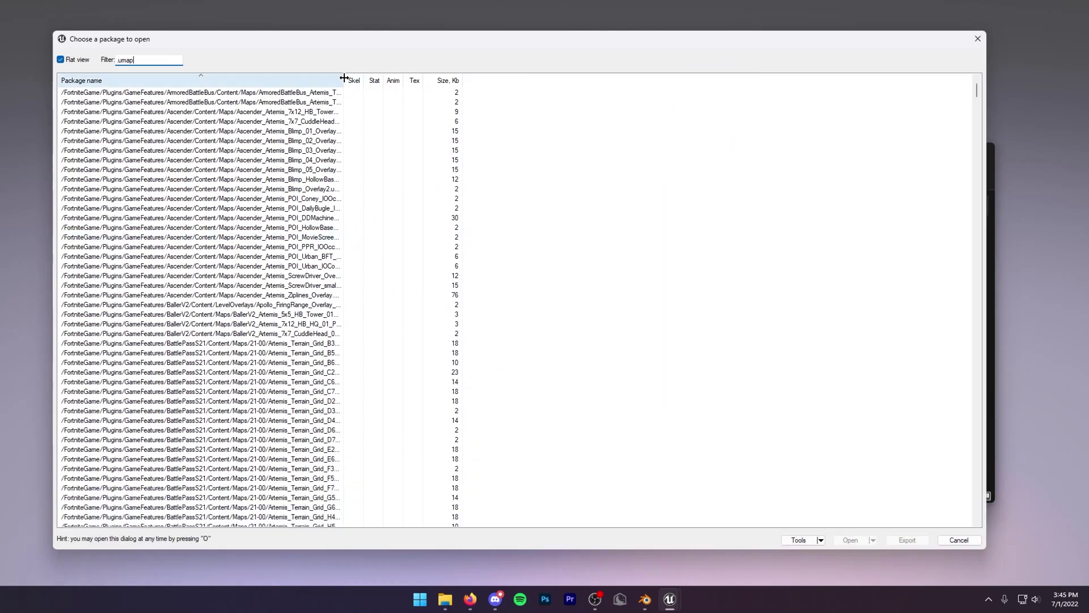
{"action": "left_click_drag", "start_coordinate": [344, 78], "coordinate": [461, 78]}
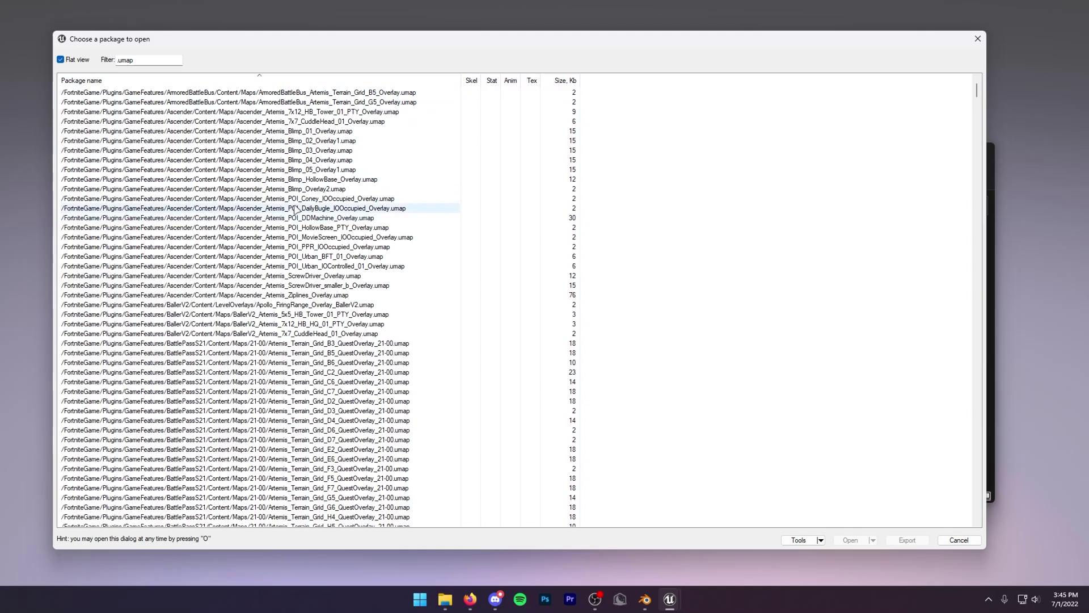
- Copy the Artemis_5x9_Blimp_Destroyed_86.umap package path and paste it into Blender's Package field
{"action": "scroll", "coordinate": [442, 344], "scroll_direction": "down", "scroll_amount": 20}
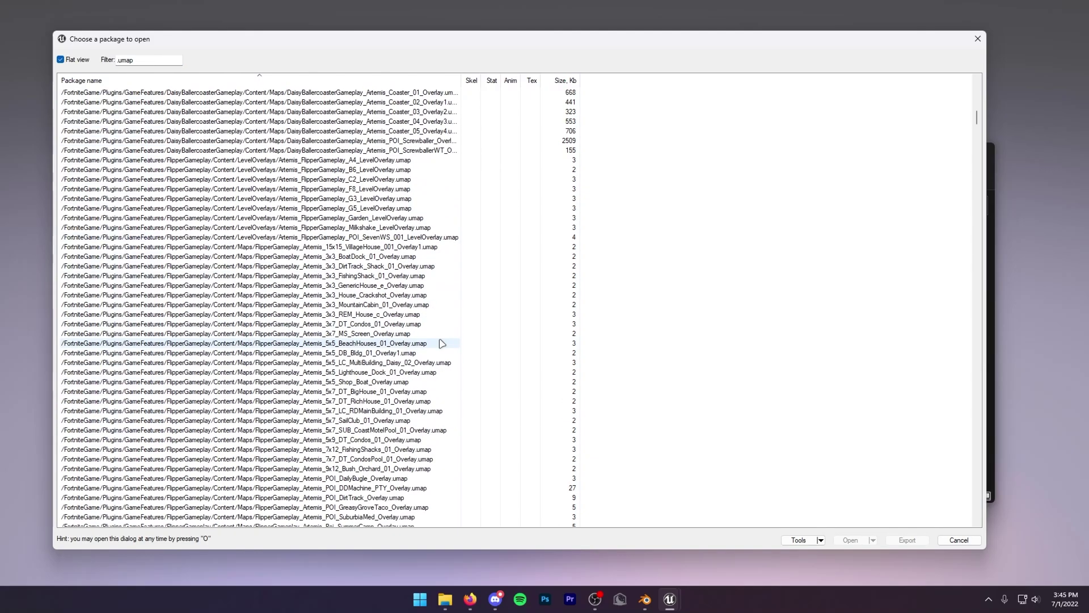
{"action": "scroll", "coordinate": [442, 344], "scroll_direction": "down", "scroll_amount": 20}
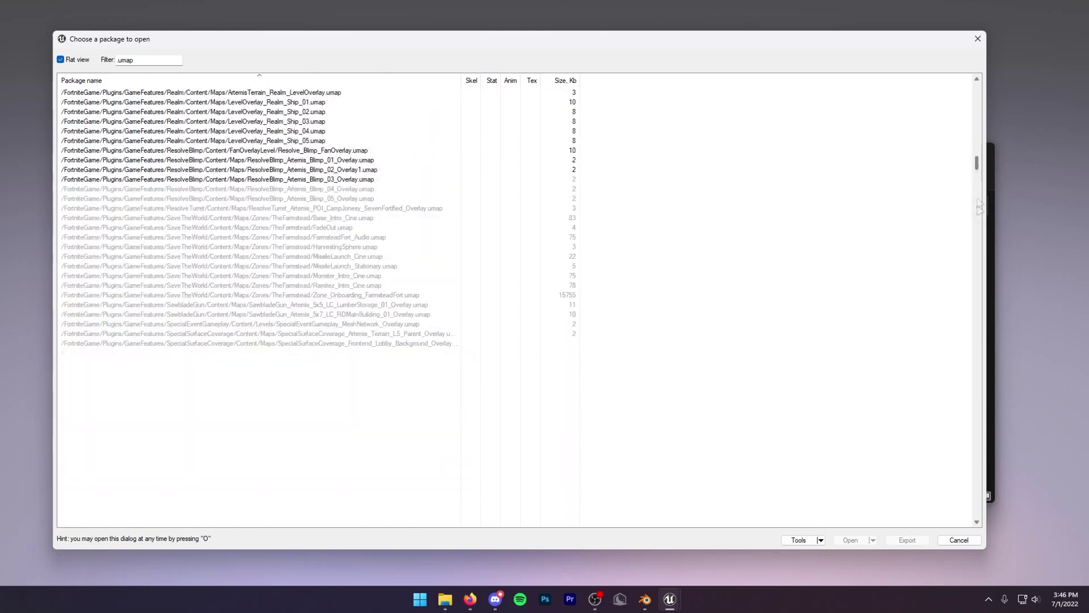
{"action": "scroll", "coordinate": [978, 207], "scroll_direction": "down", "scroll_amount": 15}
{"action": "right_click", "coordinate": [250, 306]}
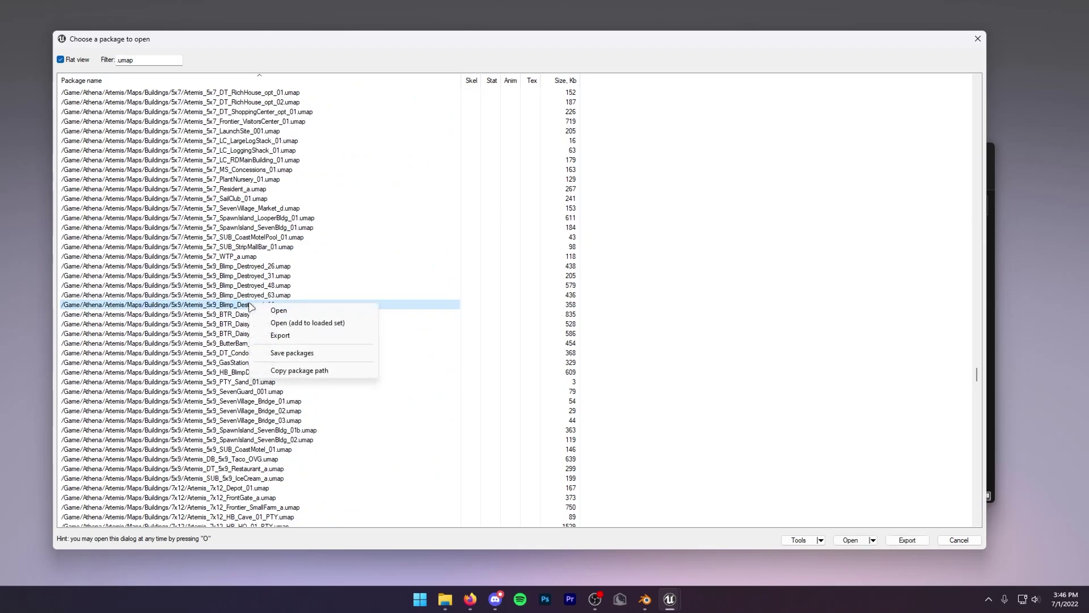
{"action": "left_click", "coordinate": [303, 371]}
{"action": "left_click", "coordinate": [645, 599]}
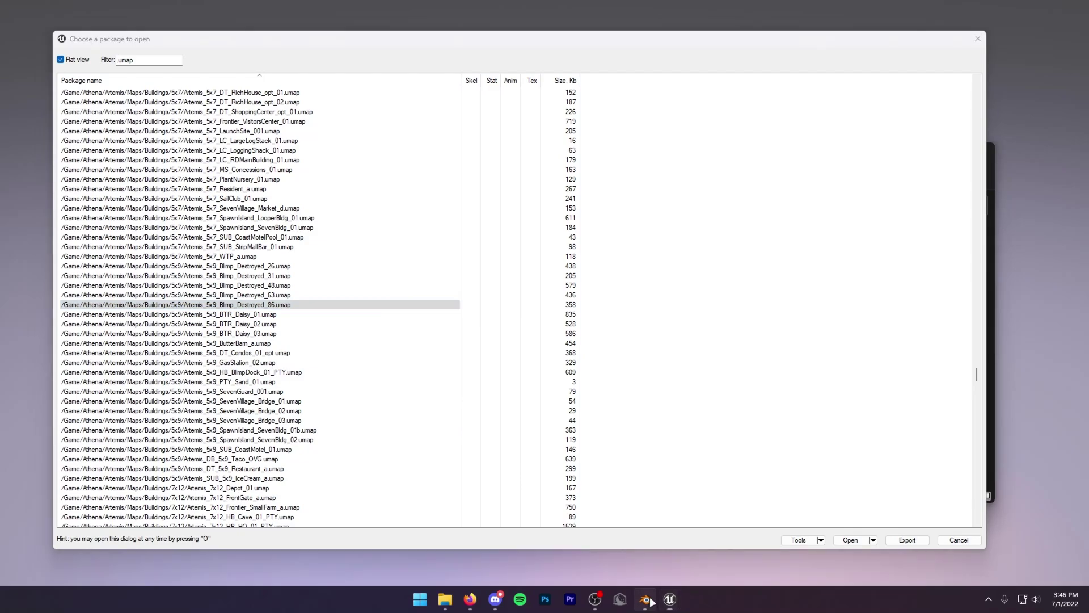
{"action": "key", "text": "ctrl+v"}
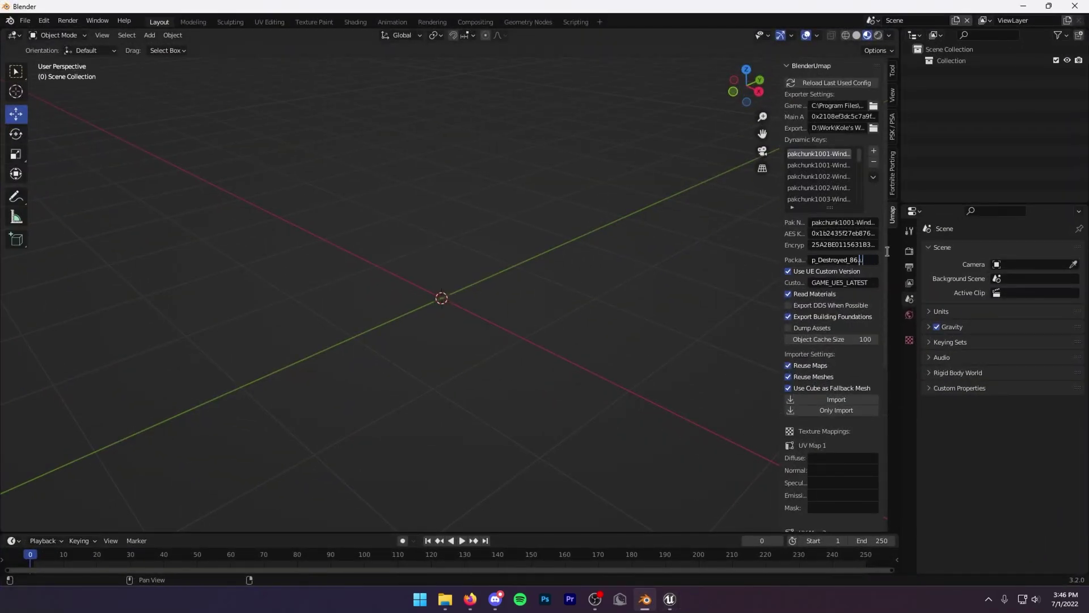
- Import the Artemis_5x9_Blimp_Destroyed_86 map into the scene with BlenderUmap
{"action": "key", "text": "Return"}
{"action": "left_click", "coordinate": [831, 399]}
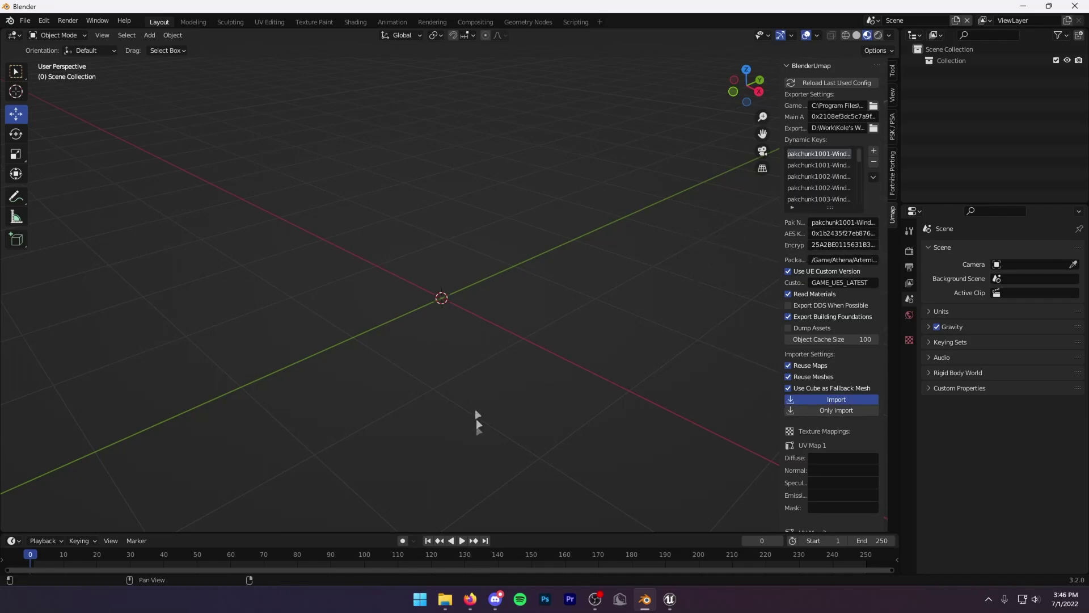
{"action": "scroll", "coordinate": [353, 315], "scroll_direction": "down", "scroll_amount": 8}
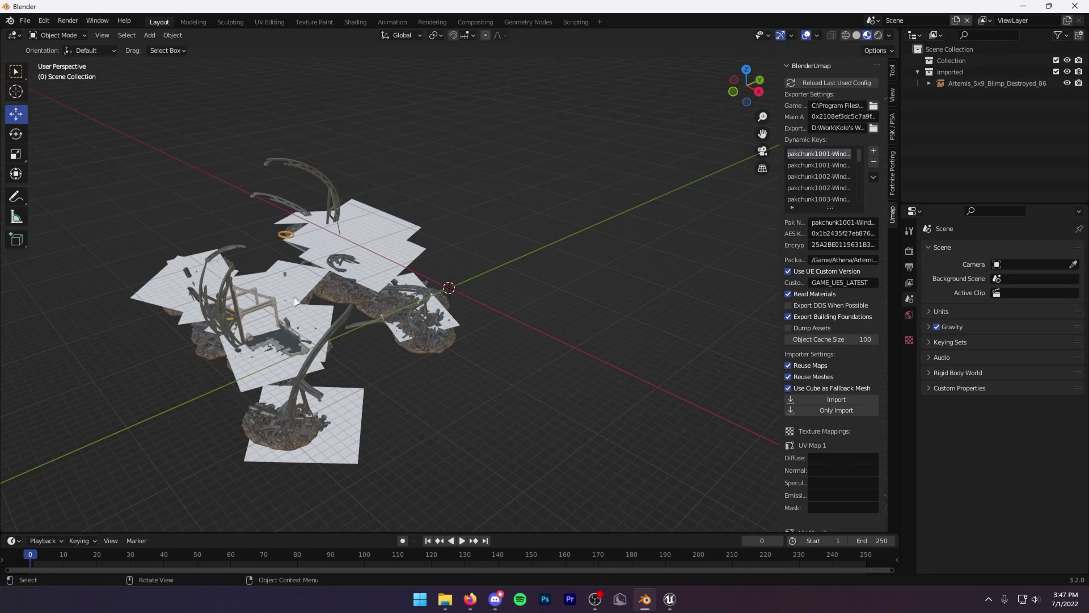
{"action": "middle_click_drag", "start_coordinate": [358, 314], "coordinate": [452, 288]}
- Select the imported Artemis blimp object in the viewport
{"action": "left_click", "coordinate": [519, 400]}
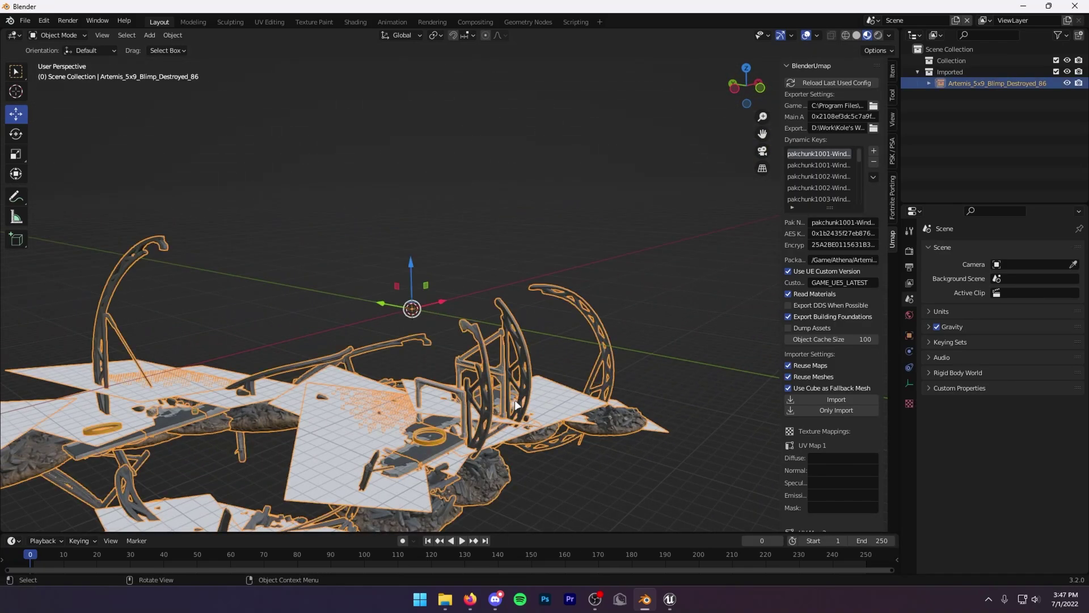
{"action": "key", "text": "grave"}
{"action": "left_click", "coordinate": [526, 407]}
{"action": "key", "text": "alt+a"}
{"action": "scroll", "coordinate": [593, 359], "scroll_direction": "up", "scroll_amount": 10}
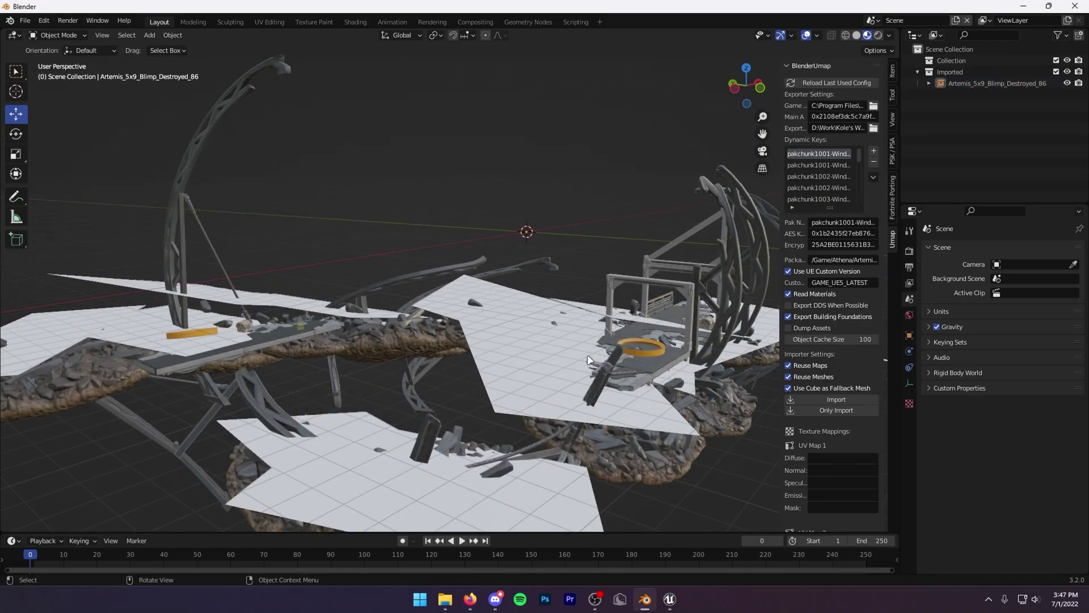
{"action": "middle_click_drag", "start_coordinate": [590, 366], "coordinate": [578, 452]}
{"action": "scroll", "coordinate": [578, 452], "scroll_direction": "up", "scroll_amount": 5}
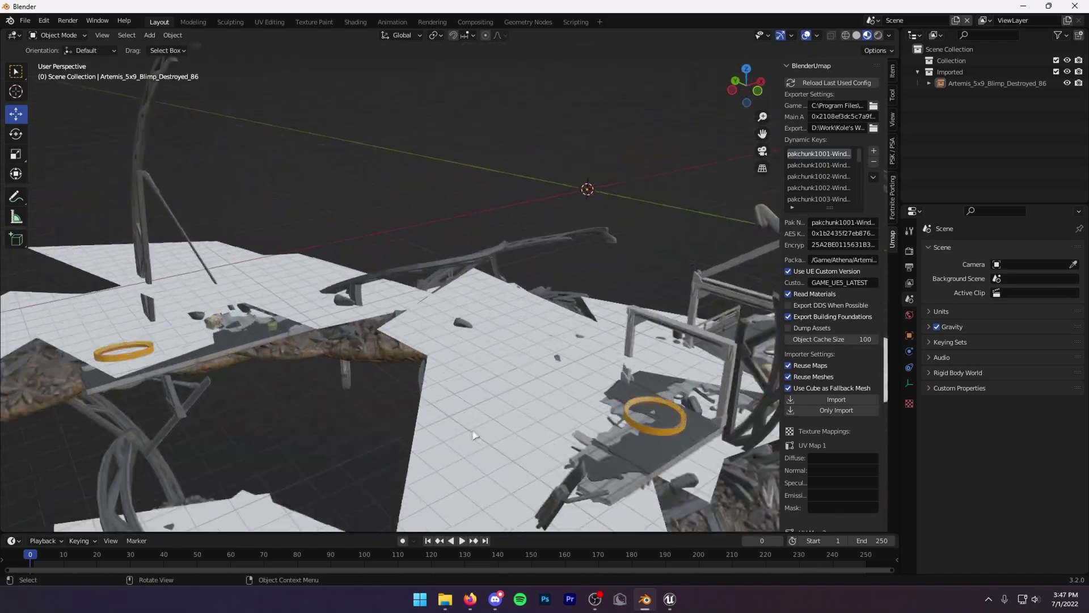
{"action": "left_click", "coordinate": [511, 408]}
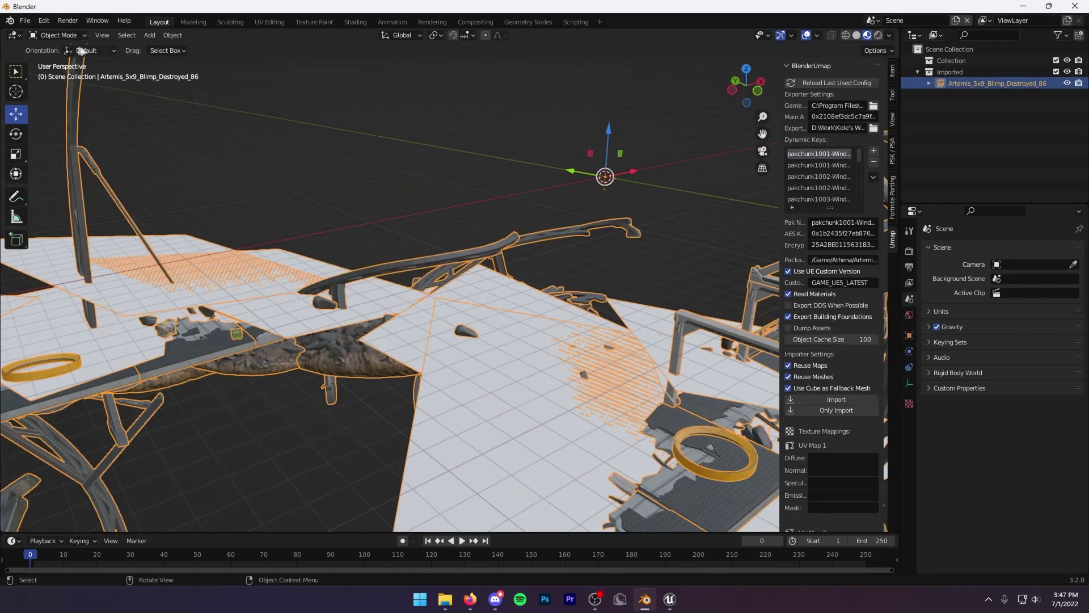
- Run Make Instances Real on the map via Edit > Menu Search
{"action": "left_click", "coordinate": [45, 21]}
{"action": "left_click", "coordinate": [67, 124]}
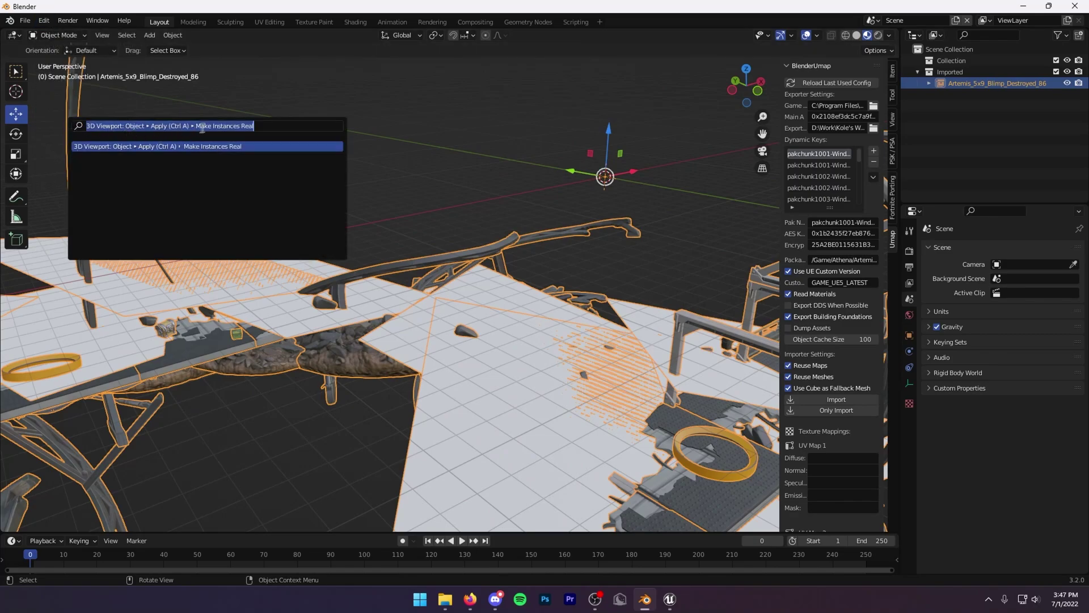
{"action": "left_click", "coordinate": [195, 147]}
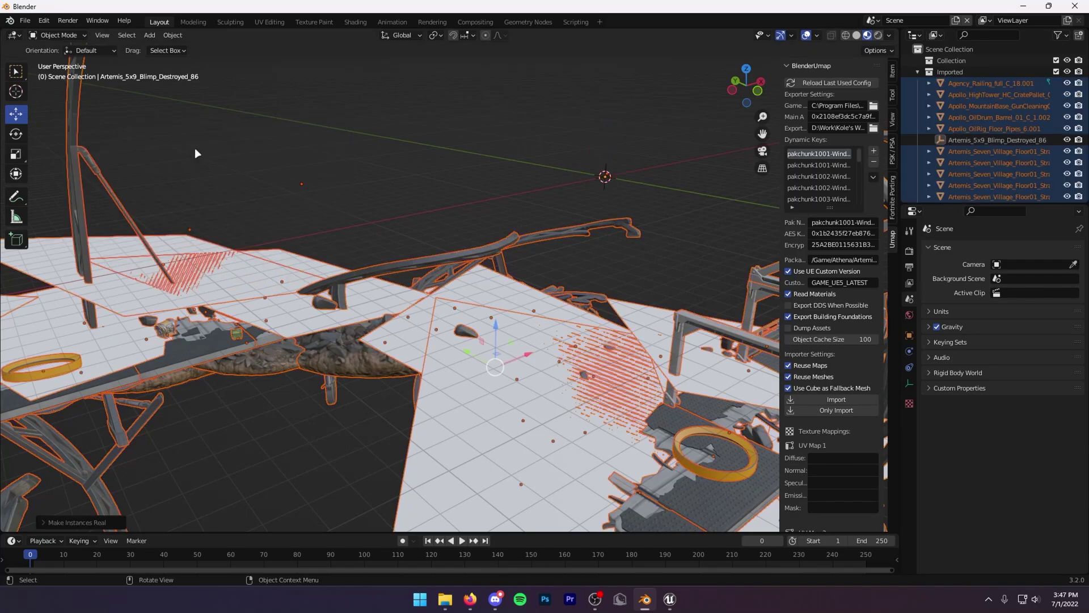
{"action": "left_click", "coordinate": [448, 452]}
- Select all eight white graffiti decal planes around the wreckage
{"action": "middle_click_drag", "start_coordinate": [435, 439], "coordinate": [525, 431]}
{"action": "scroll", "coordinate": [474, 418], "scroll_direction": "down", "scroll_amount": 5}
{"action": "left_click", "coordinate": [547, 507]}
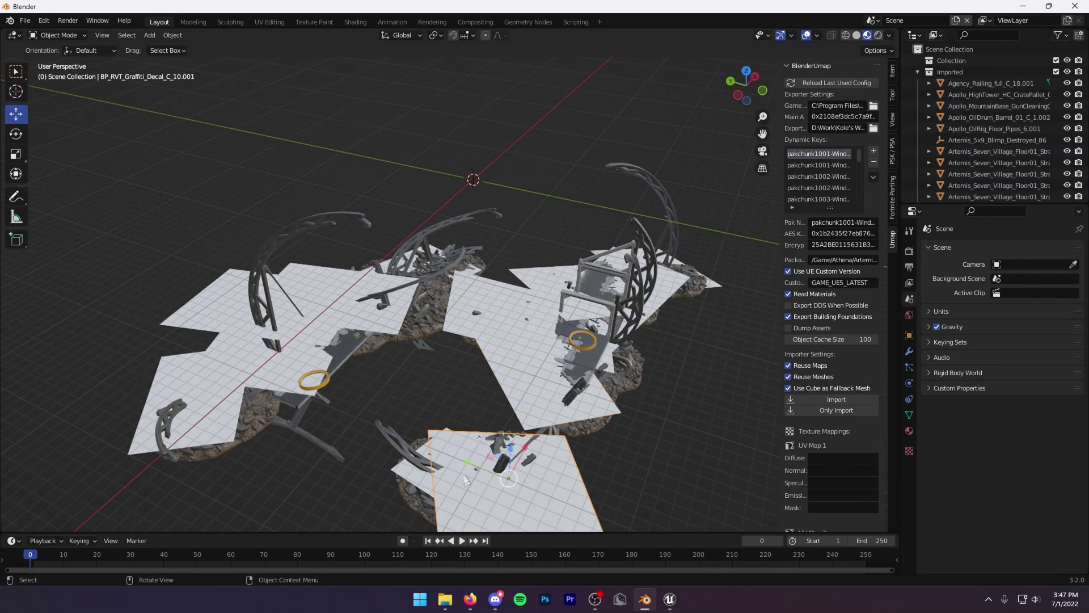
{"action": "left_click", "coordinate": [414, 453], "text": "shift"}
{"action": "left_click", "coordinate": [497, 380], "text": "shift"}
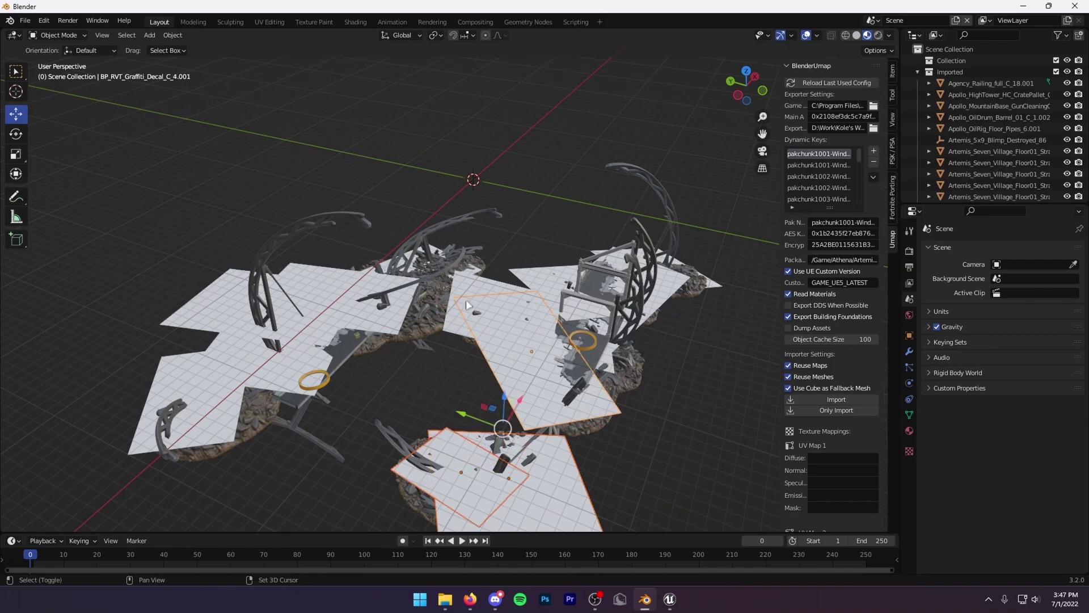
{"action": "left_click", "coordinate": [509, 282], "text": "shift"}
{"action": "left_click", "coordinate": [707, 285], "text": "shift"}
{"action": "left_click", "coordinate": [679, 284], "text": "shift"}
{"action": "middle_click_drag", "start_coordinate": [679, 284], "coordinate": [649, 238]}
{"action": "left_click", "coordinate": [598, 290], "text": "shift"}
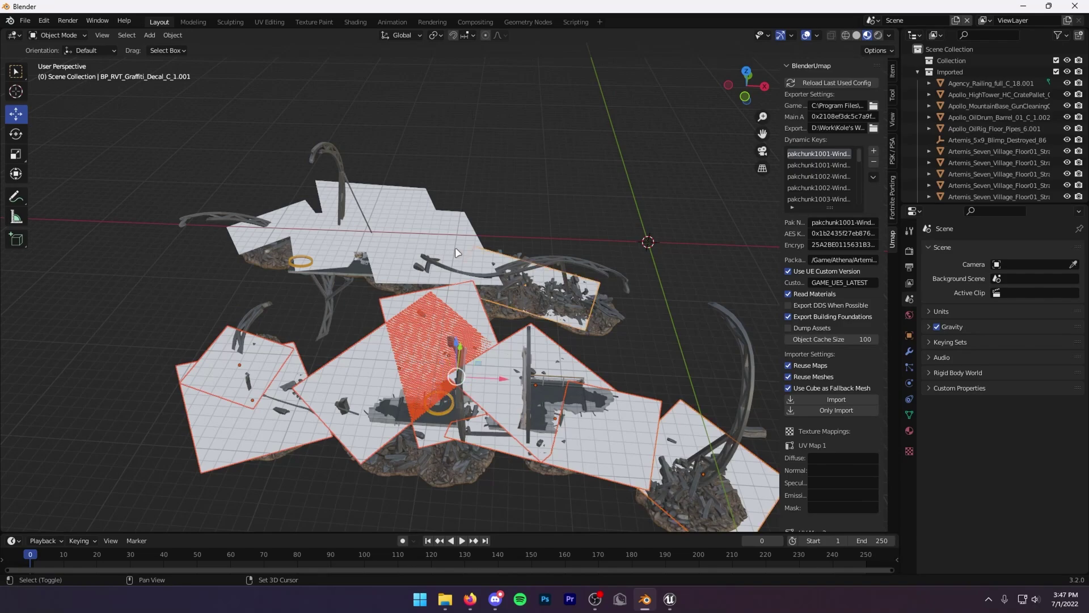
{"action": "left_click", "coordinate": [390, 273], "text": "shift"}
- Delete the selected white decal planes
{"action": "key", "text": "x"}
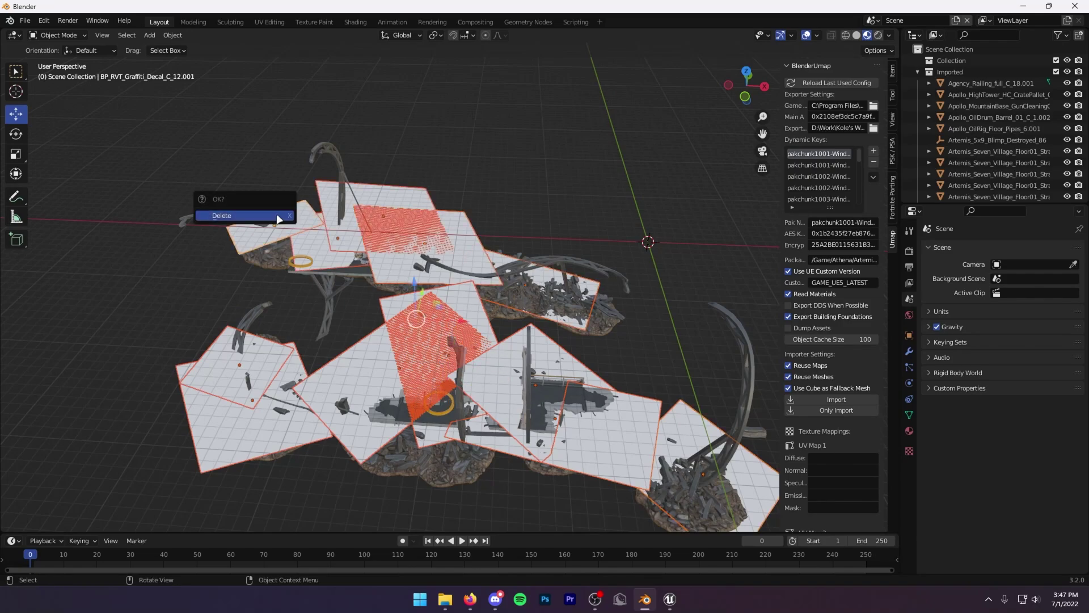
{"action": "left_click", "coordinate": [278, 216]}
{"action": "middle_click_drag", "start_coordinate": [487, 414], "coordinate": [374, 444]}
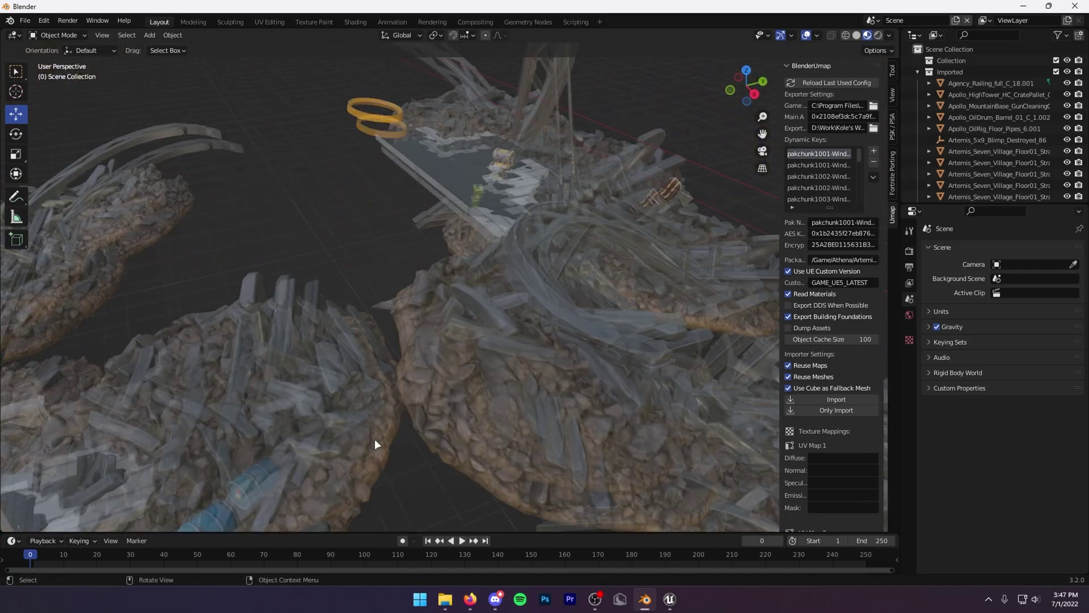
- Select both orange floor-loot rings on the wreckage and delete them
{"action": "scroll", "coordinate": [475, 193], "scroll_direction": "up", "scroll_amount": 5}
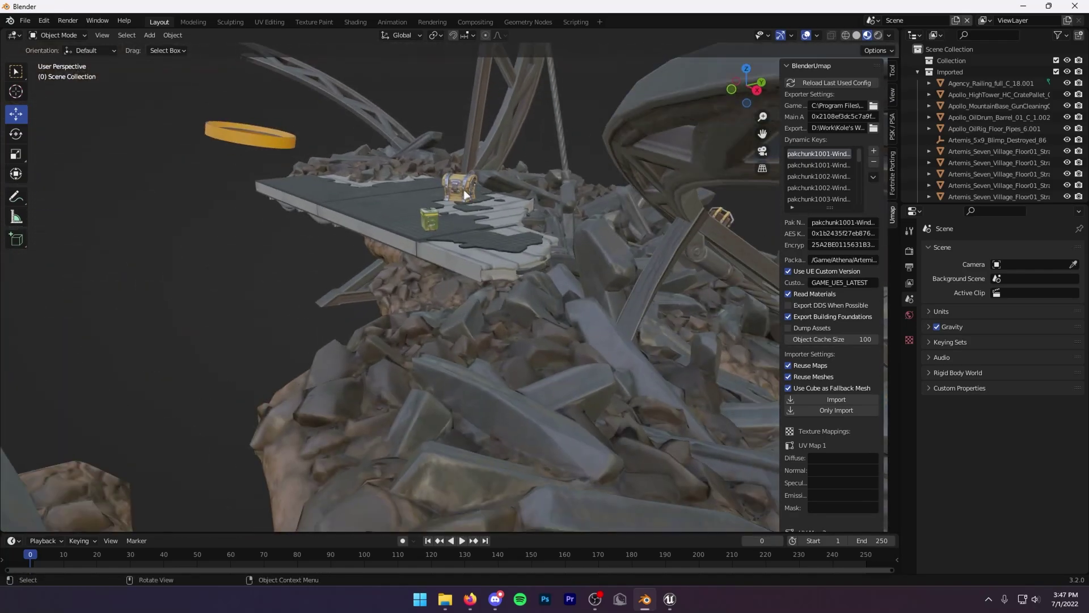
{"action": "left_click", "coordinate": [464, 195]}
{"action": "middle_click_drag", "start_coordinate": [464, 194], "coordinate": [196, 186]}
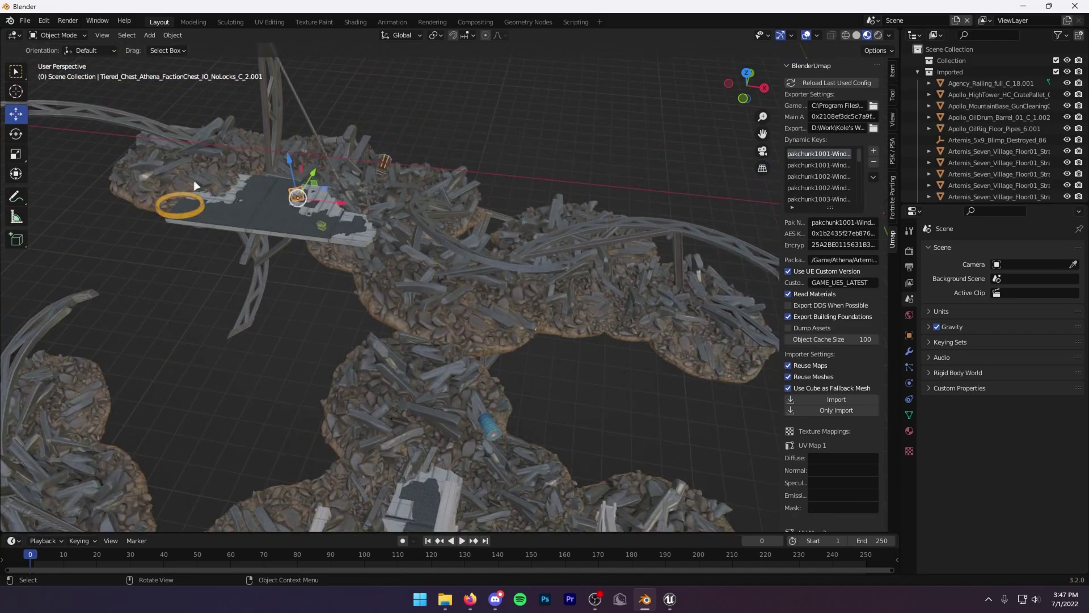
{"action": "left_click", "coordinate": [179, 211]}
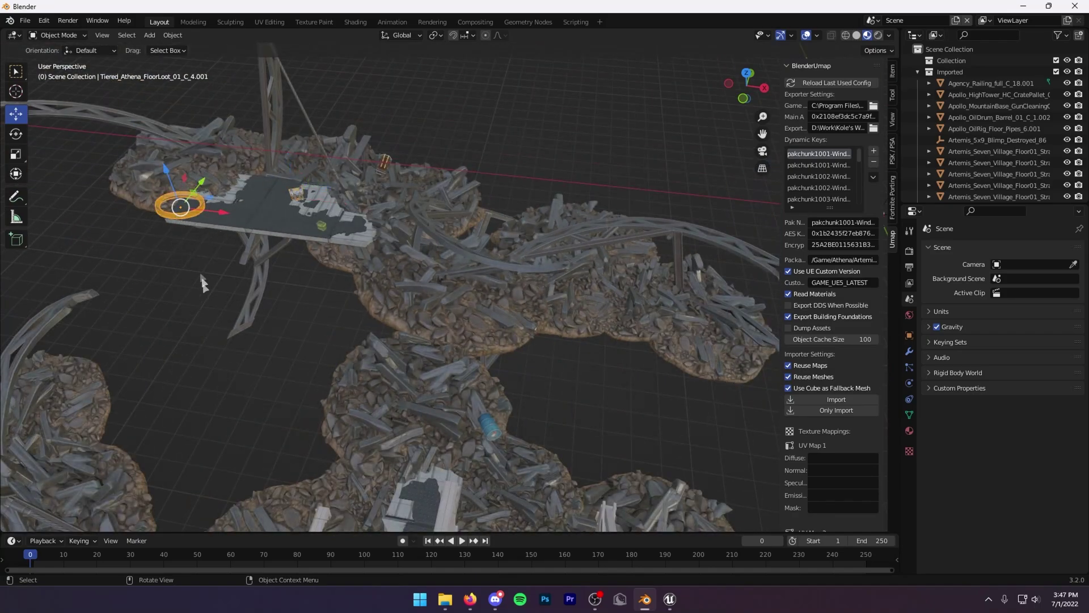
{"action": "left_click", "coordinate": [185, 221]}
{"action": "middle_click_drag", "start_coordinate": [290, 296], "coordinate": [502, 373]}
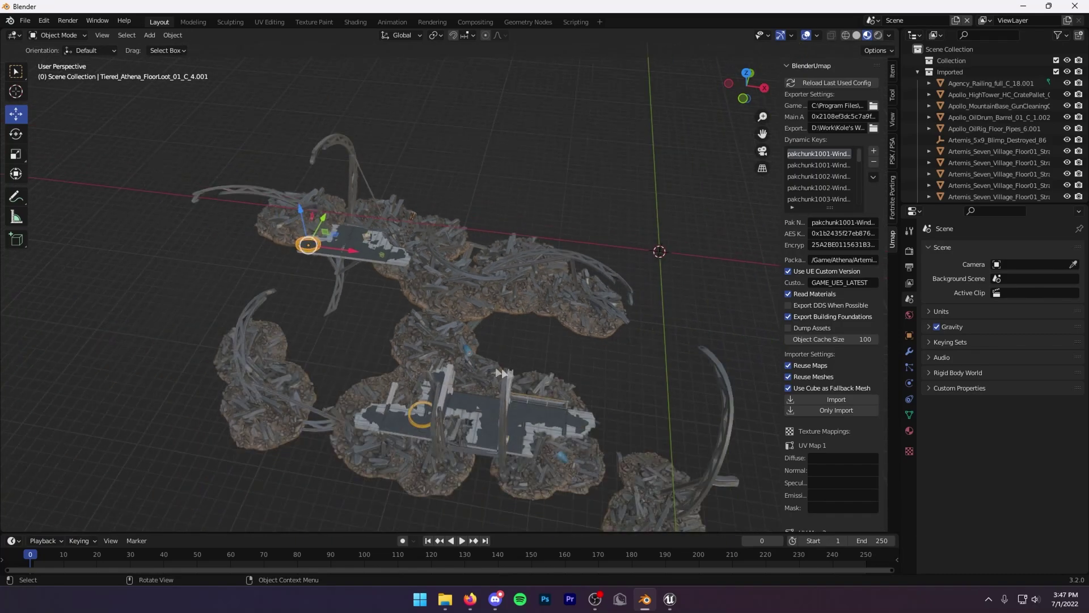
{"action": "scroll", "coordinate": [450, 393], "scroll_direction": "up", "scroll_amount": 3}
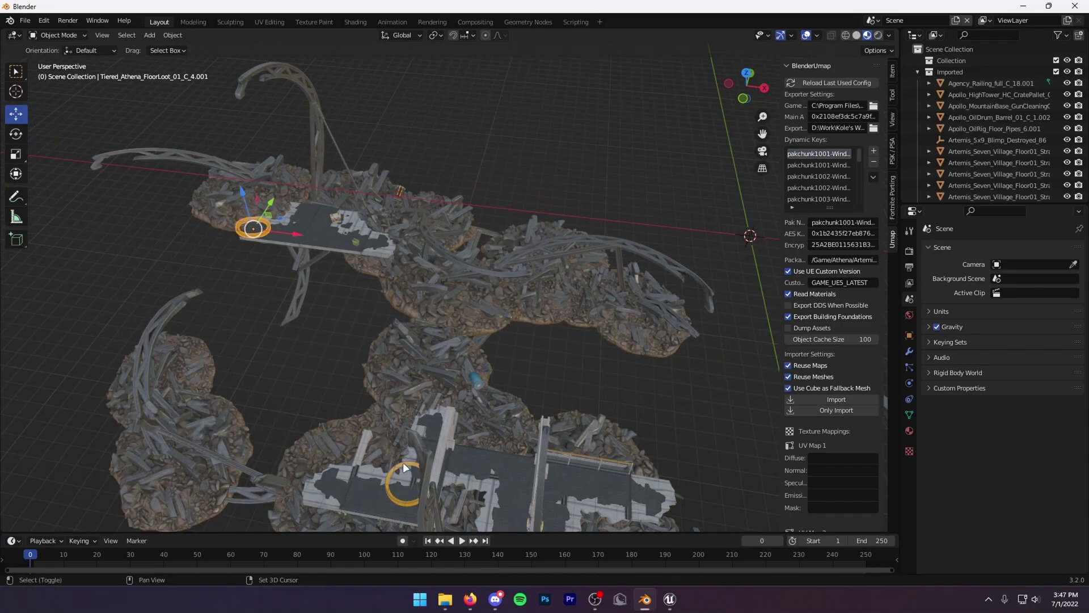
{"action": "left_click", "coordinate": [404, 463], "text": "shift"}
{"action": "key", "text": "x"}
{"action": "left_click", "coordinate": [403, 462]}
{"action": "middle_click_drag", "start_coordinate": [402, 462], "coordinate": [494, 334]}
{"action": "middle_click_drag", "start_coordinate": [406, 347], "coordinate": [542, 274]}
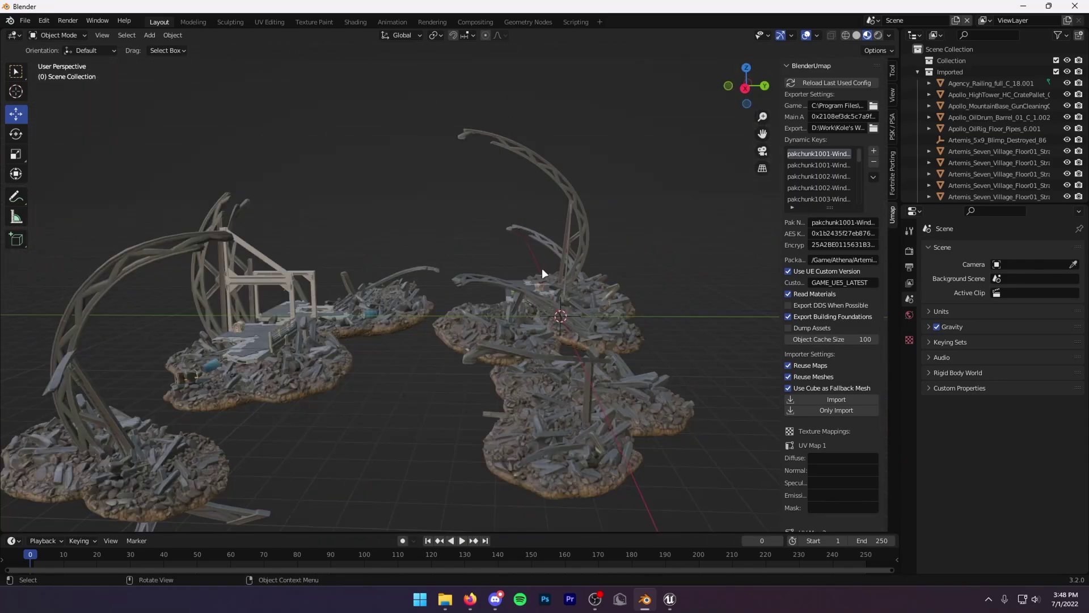